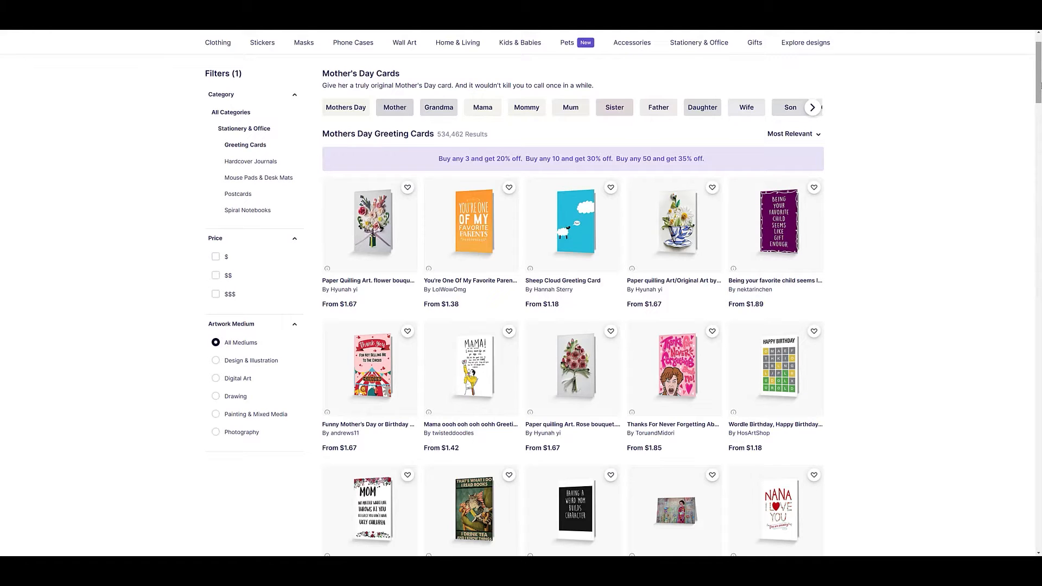
Browse the Mother's Day greeting card listings on Redbubble down to the end of the results.
drag(1039, 84, 1039, 117)
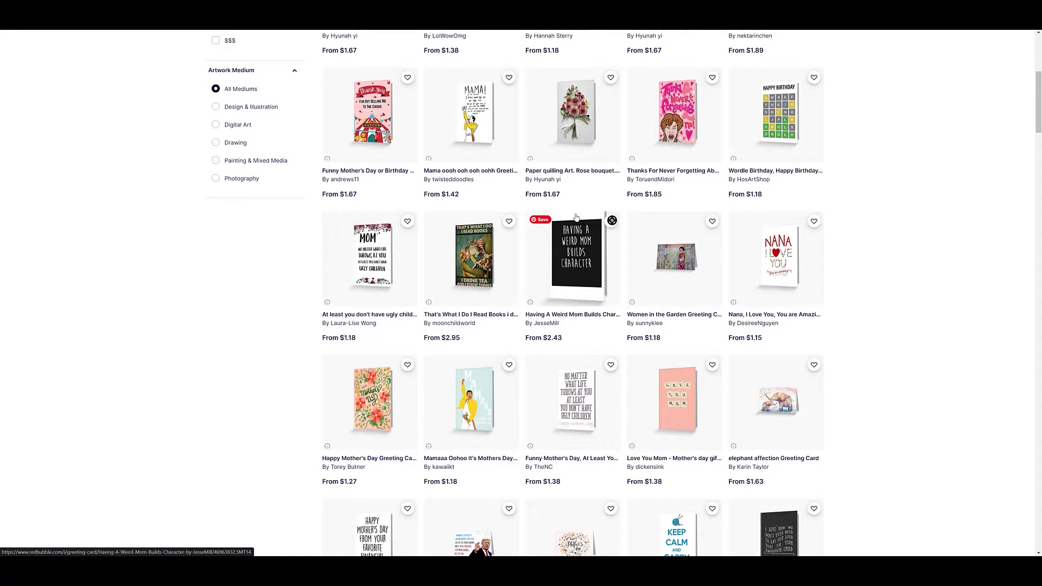
drag(1039, 116, 1036, 260)
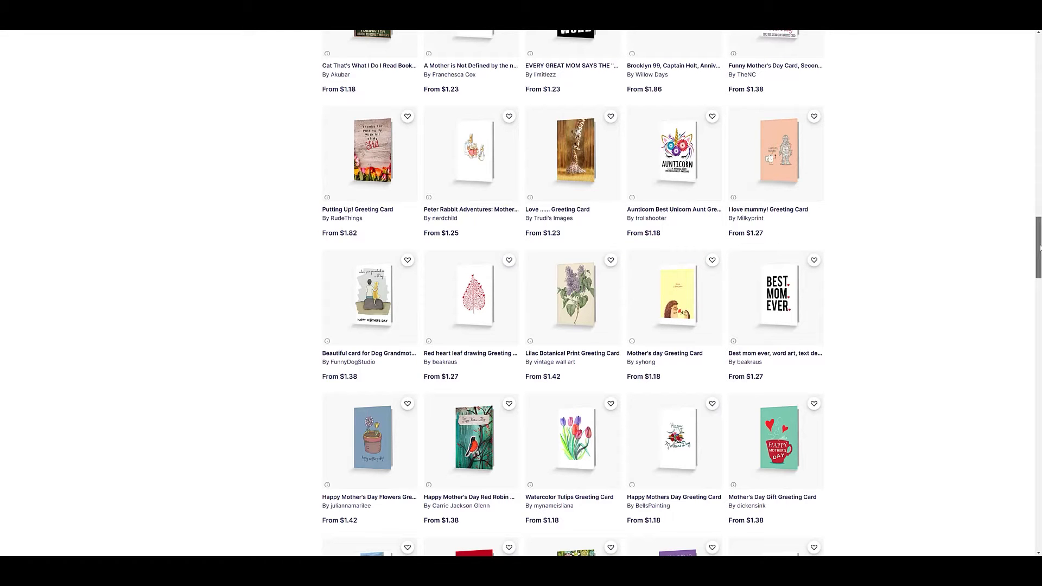
drag(1040, 247, 1036, 289)
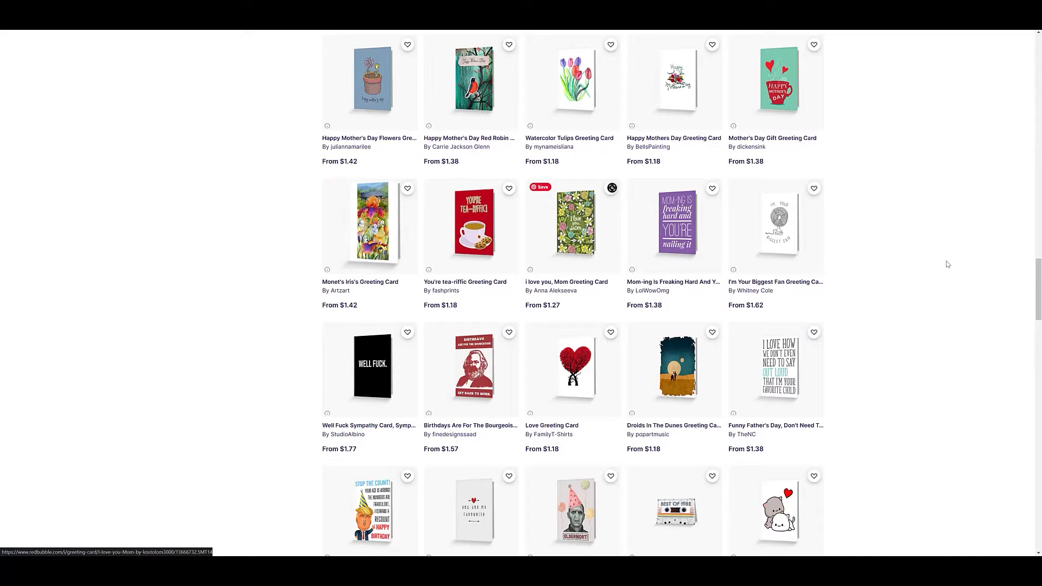
drag(1038, 279, 1036, 325)
click(915, 307)
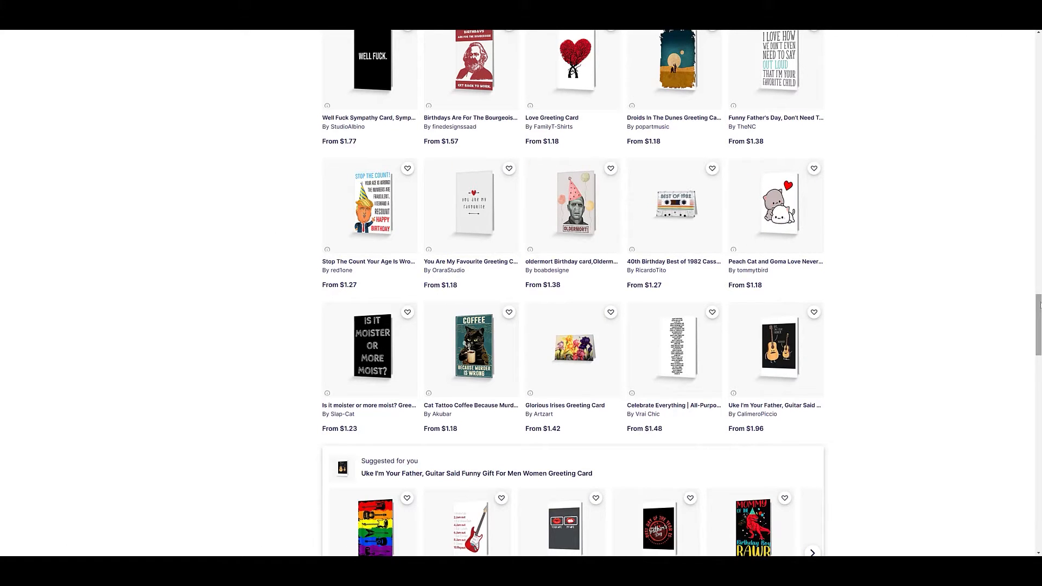
scroll(1038, 304, down, 2)
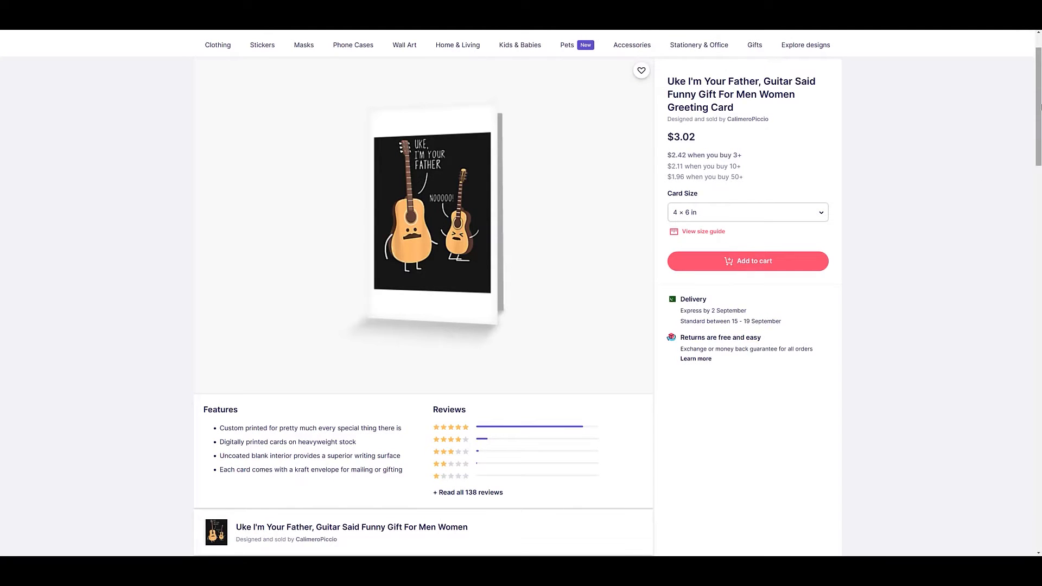
Examine the product pages of the guitar, hedgehog and Having A Weird Mom Builds Character greeting cards.
drag(1038, 104, 1037, 210)
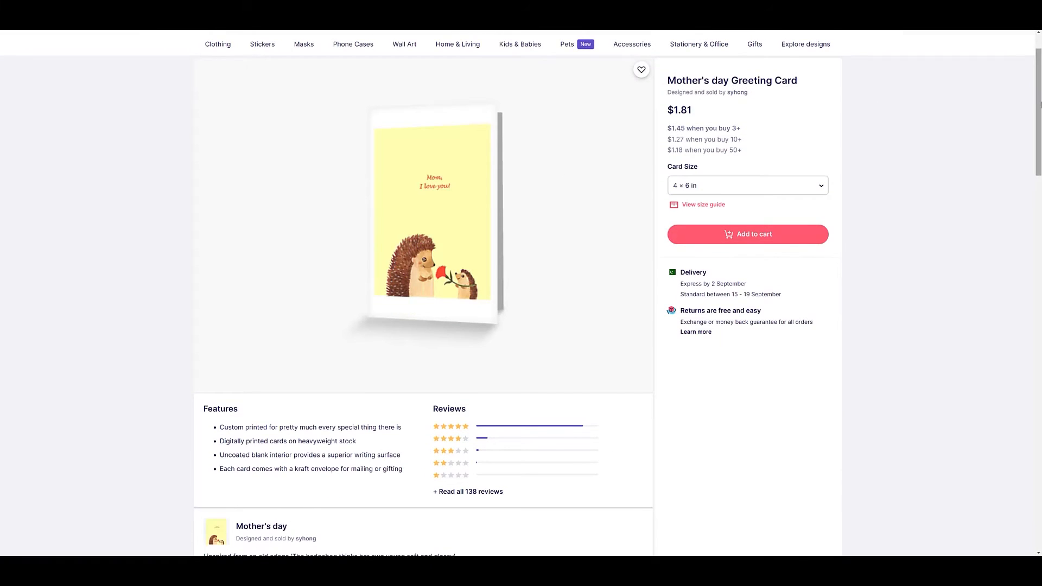
scroll(1026, 226, down, 10)
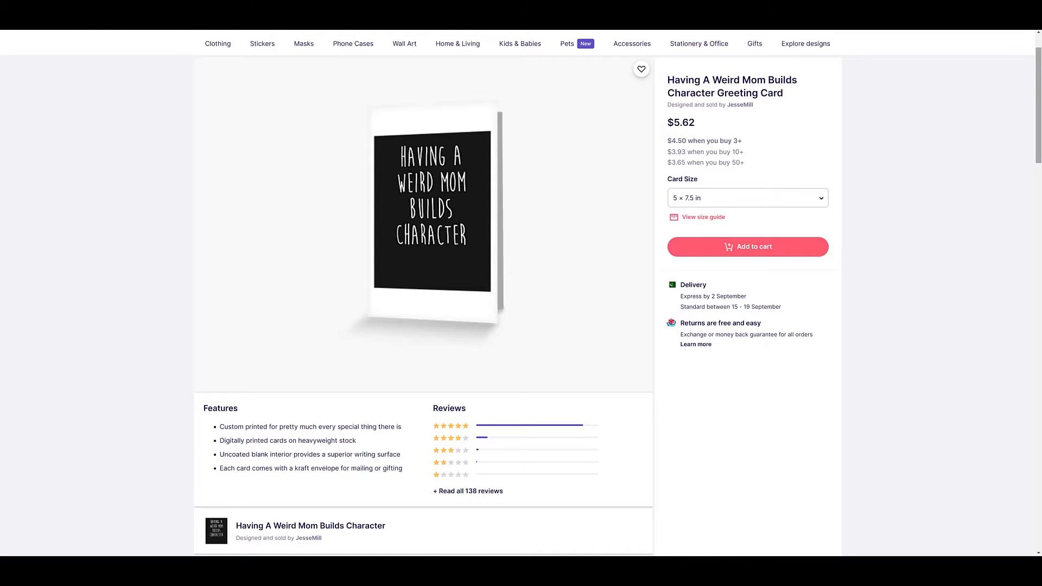
scroll(1031, 188, down, 7)
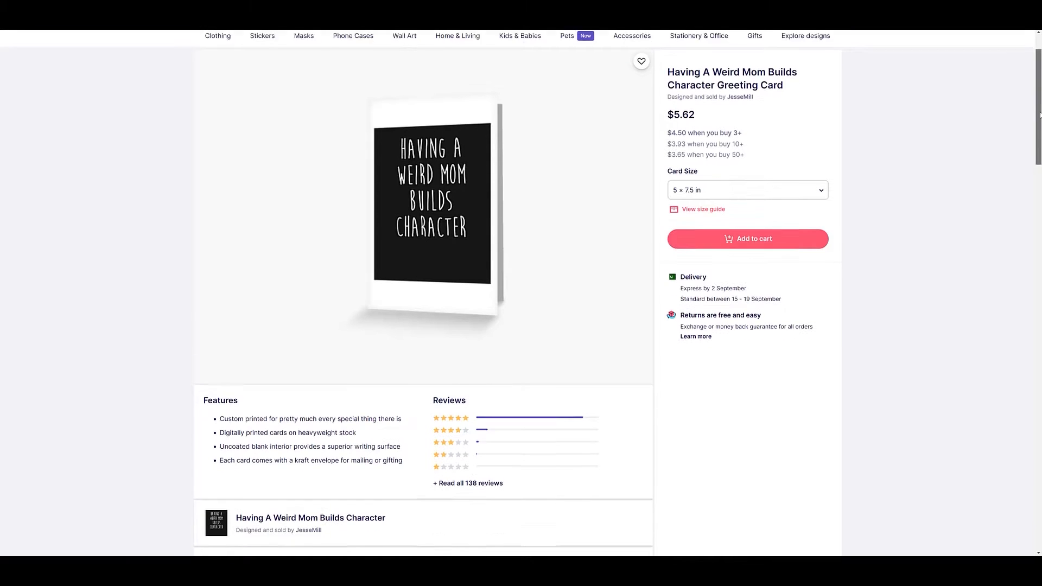
scroll(1031, 188, down, 1)
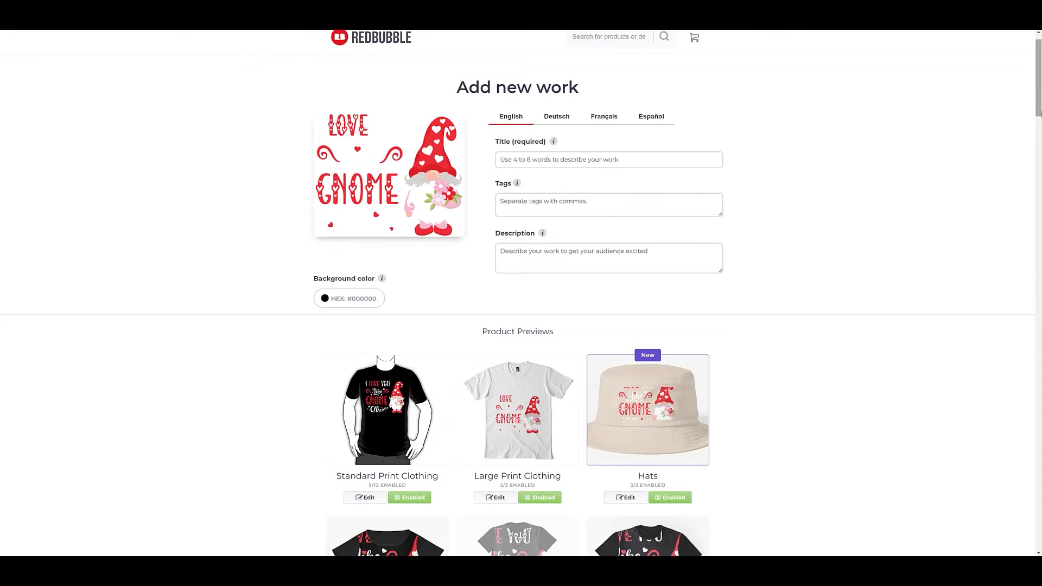
Open the Prints, Cards & Posters settings of the new gnome work and review their design and availability options.
drag(1040, 93, 1040, 133)
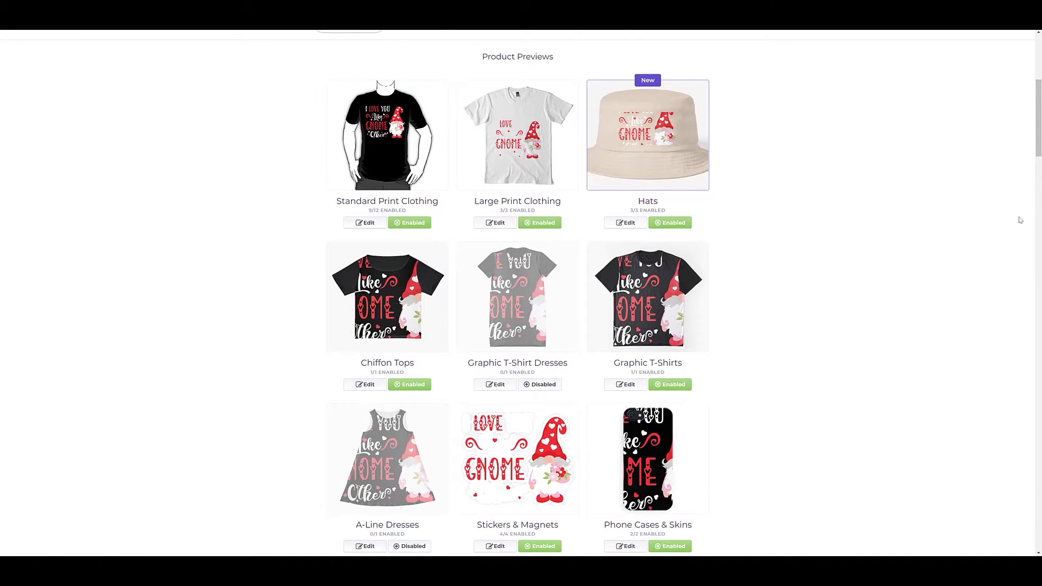
scroll(1040, 133, down, 8)
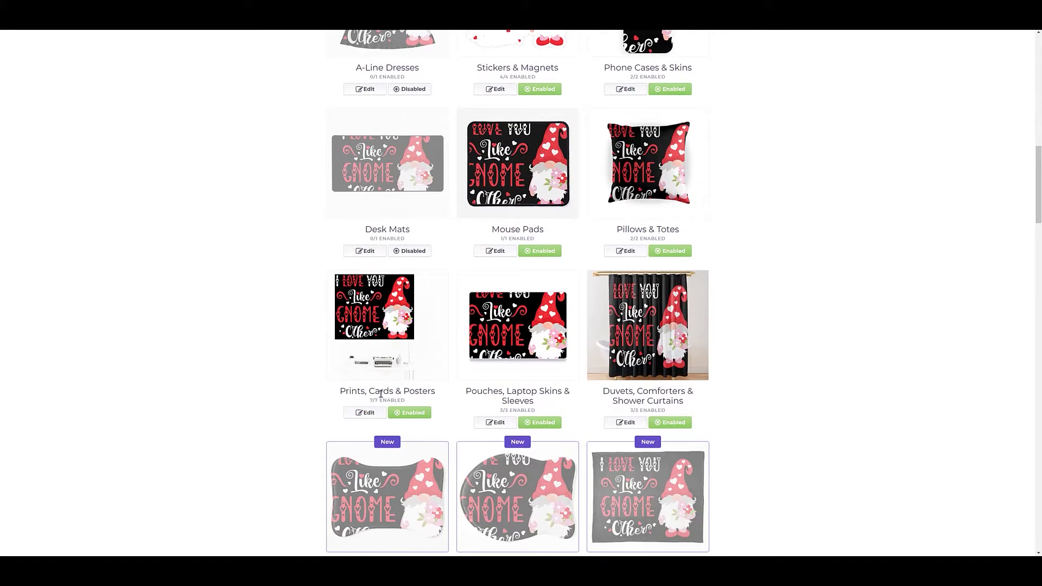
click(366, 413)
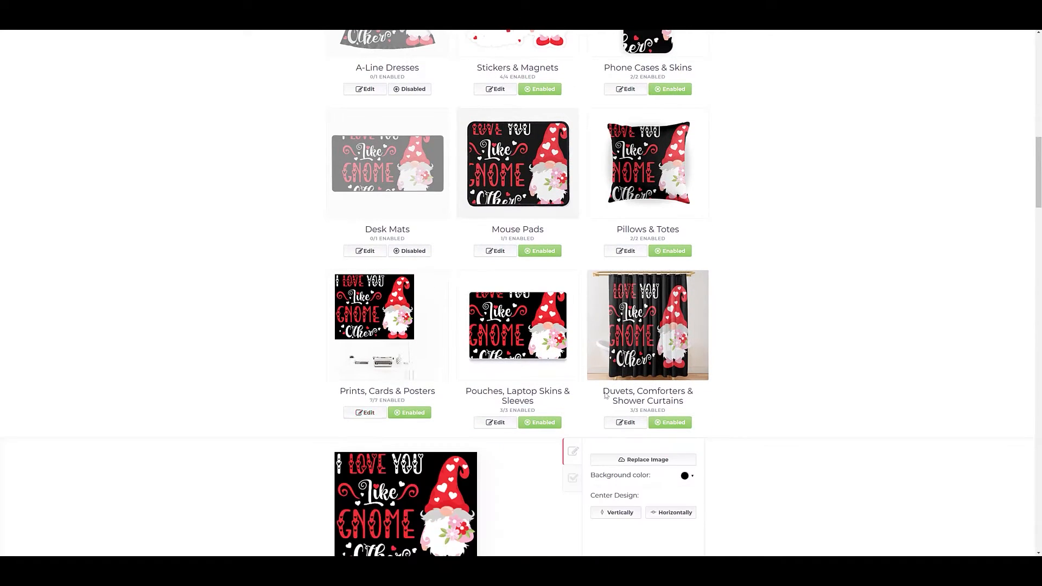
scroll(602, 391, down, 2)
click(573, 362)
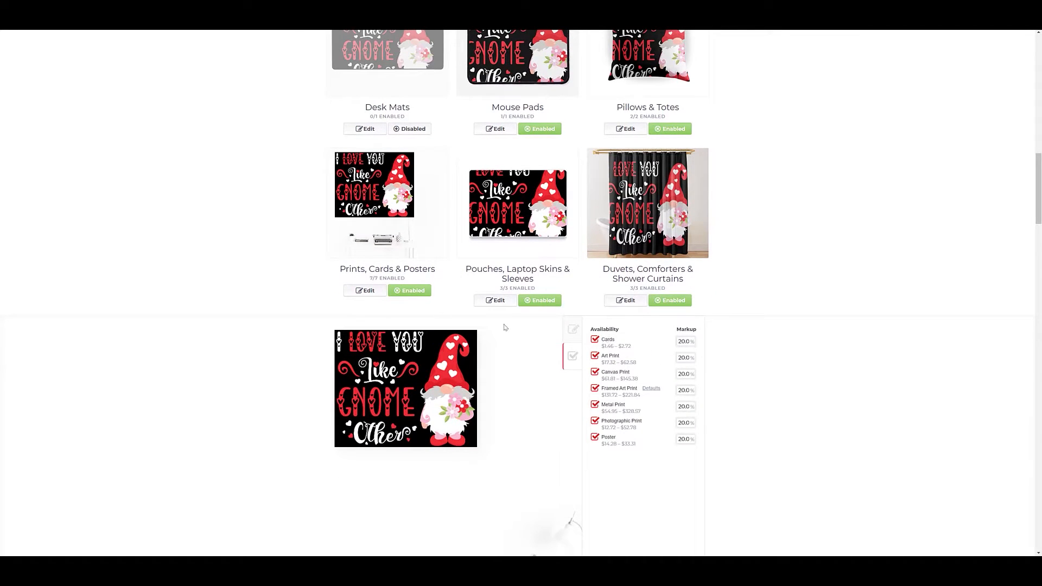
click(576, 334)
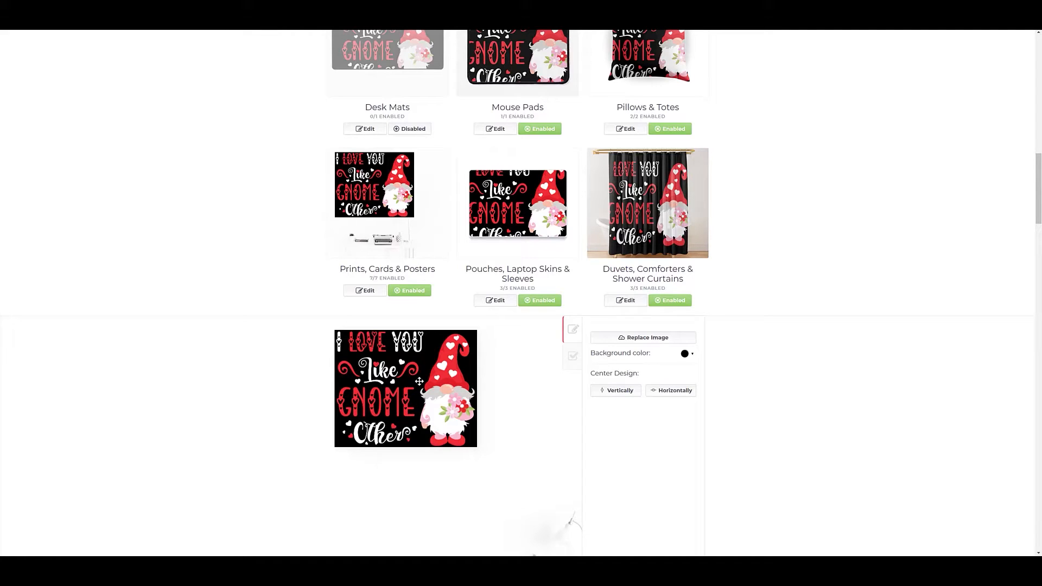
click(573, 360)
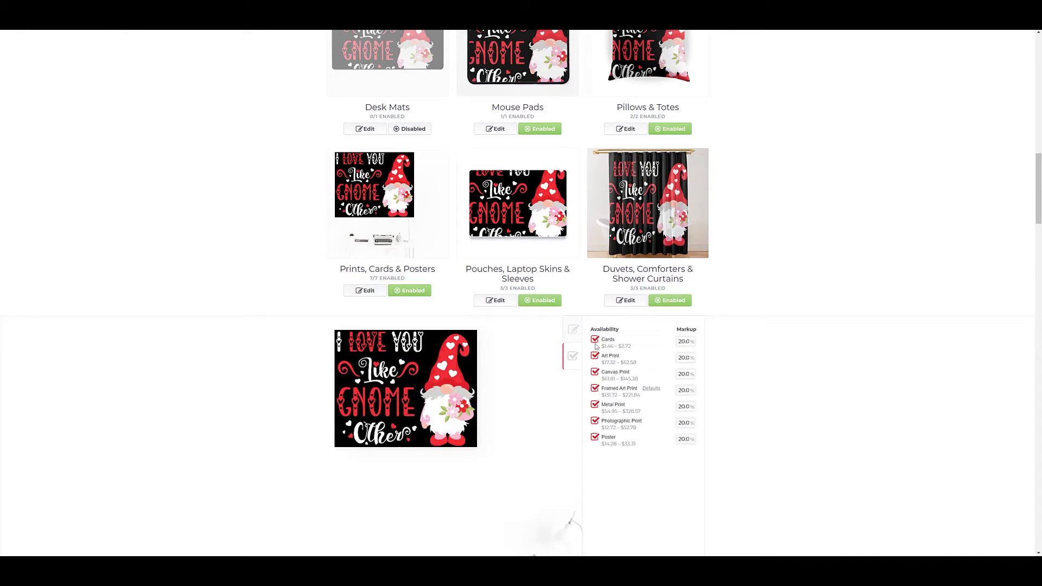
click(569, 333)
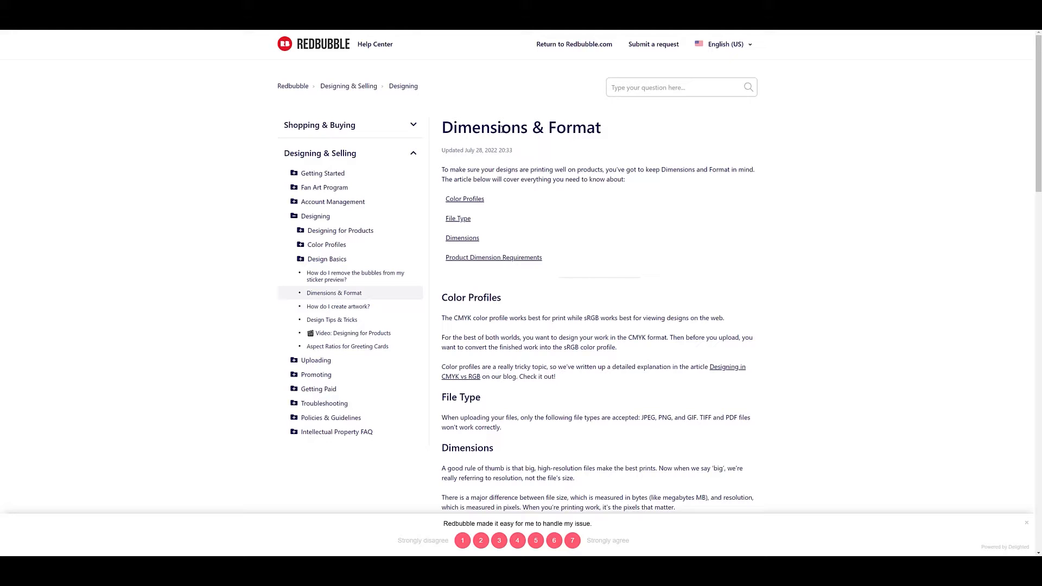
Look up the minimum resolution for greeting cards under Stationery in the Dimensions & Format help article.
drag(1034, 168, 1024, 181)
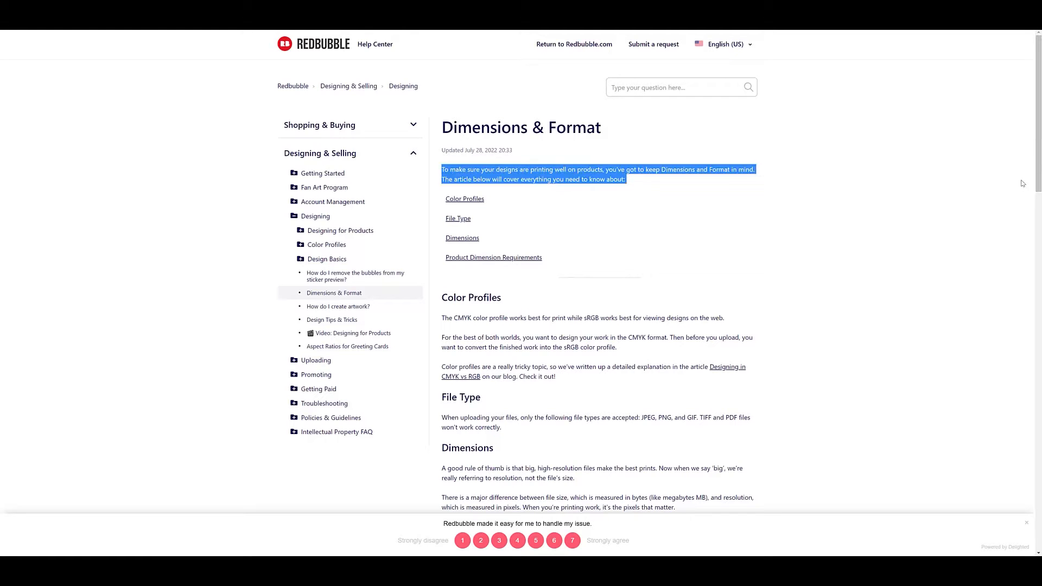
click(1030, 143)
drag(1037, 140, 960, 335)
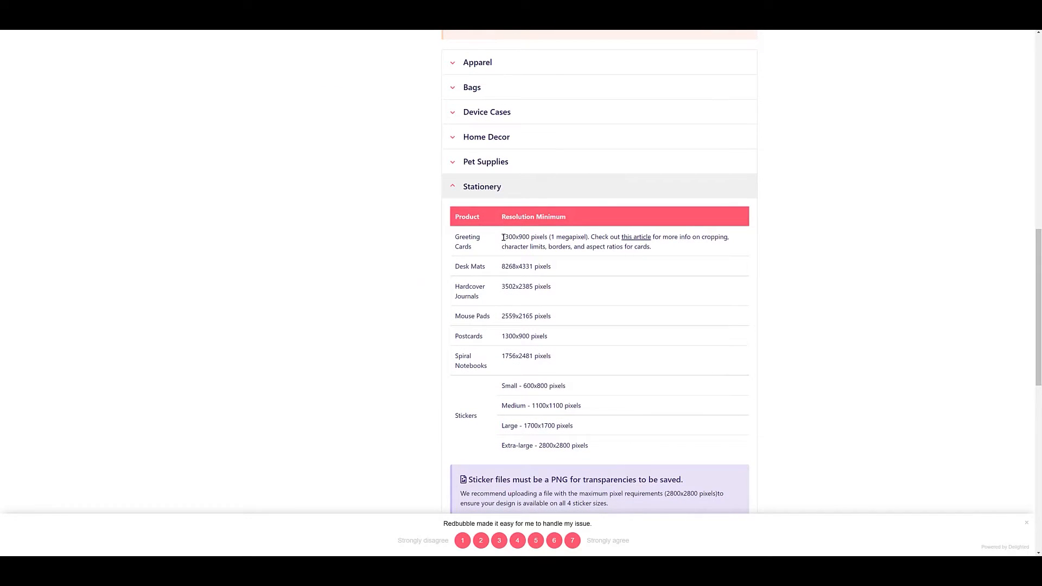
drag(502, 237, 531, 239)
click(504, 238)
mouse_move(506, 238)
mouse_down()
mouse_move(540, 238)
mouse_move(526, 239)
mouse_up()
click(526, 238)
Read the Aspect Ratios for Greeting Cards article, focusing on the print sizes and aspect ratio for card designers.
key(ctrl+Tab)
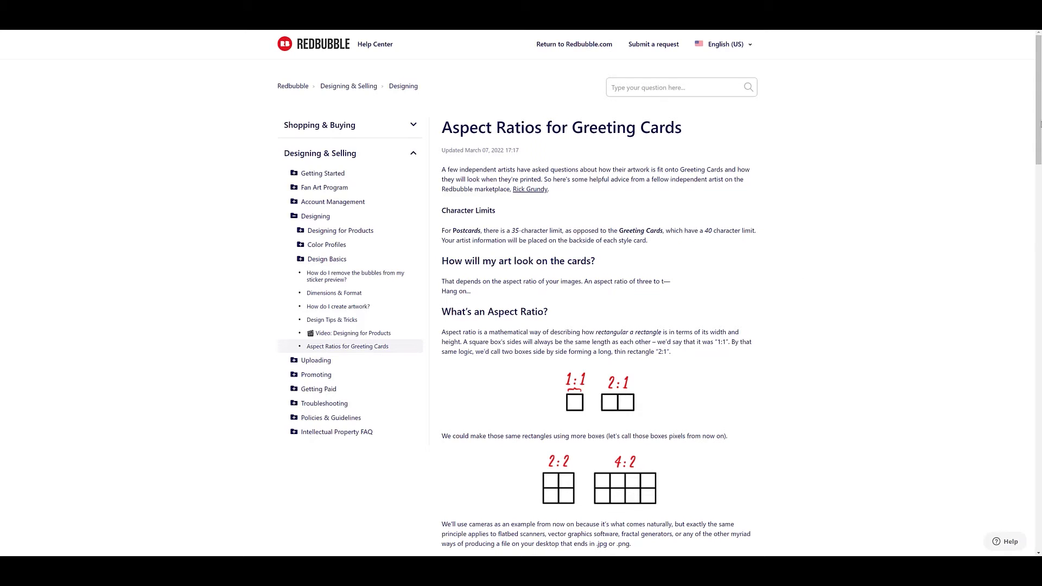
drag(1038, 124, 1037, 166)
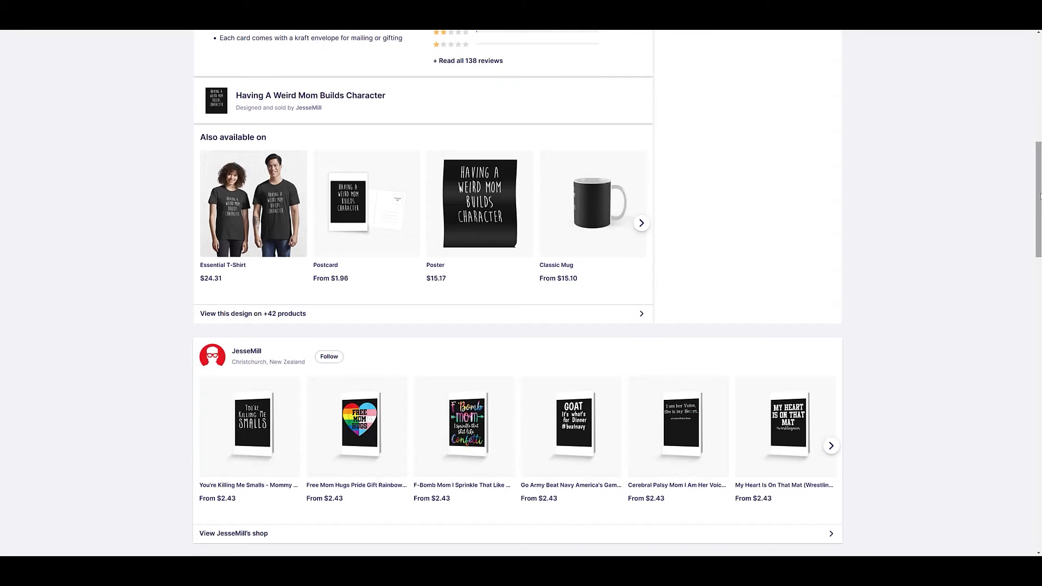
drag(1040, 196, 1040, 117)
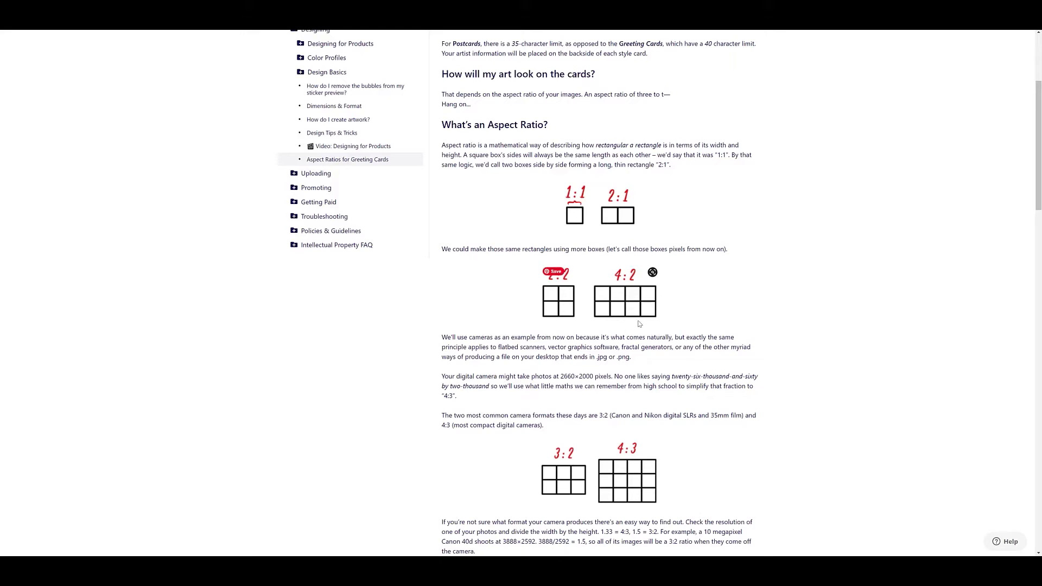
drag(1038, 188, 1035, 206)
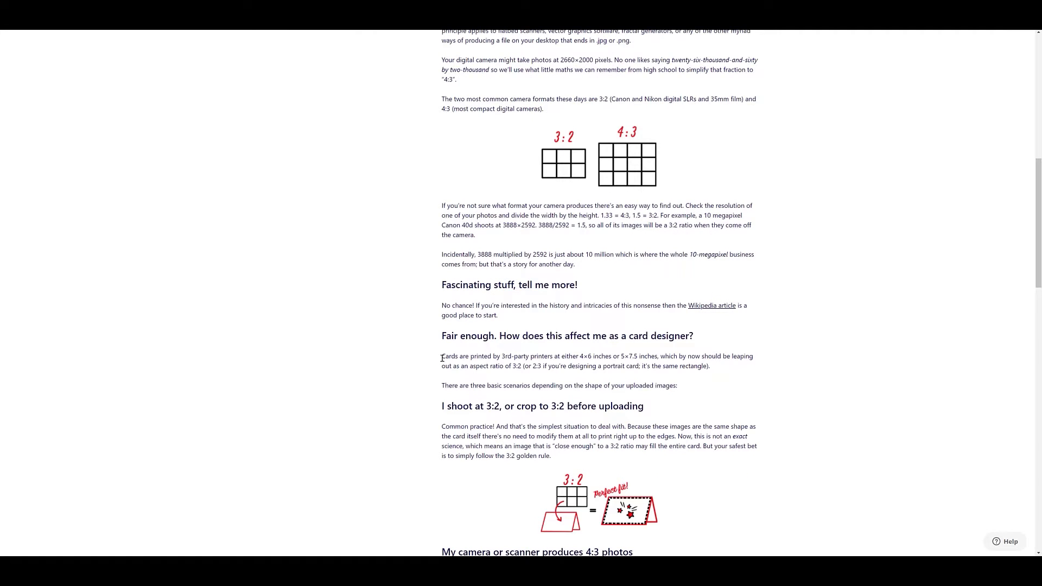
drag(442, 358, 714, 371)
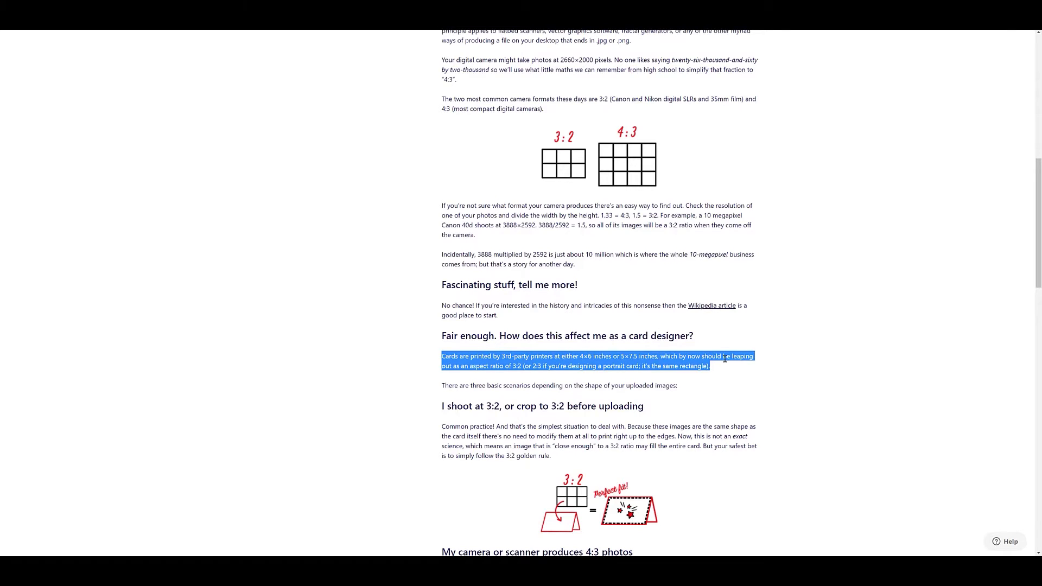
click(510, 362)
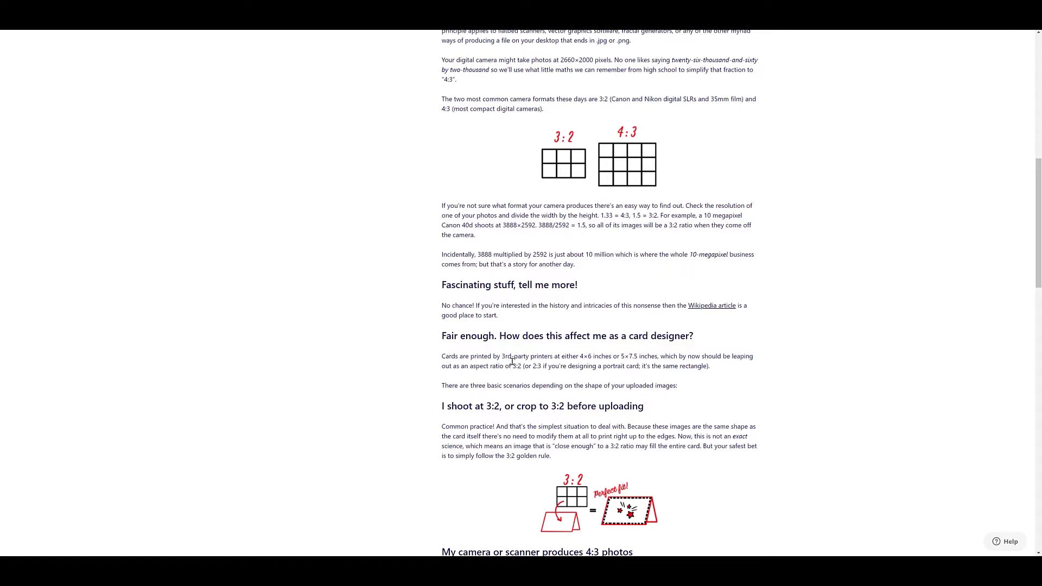
drag(515, 366, 522, 367)
click(516, 369)
drag(513, 368, 522, 367)
click(521, 368)
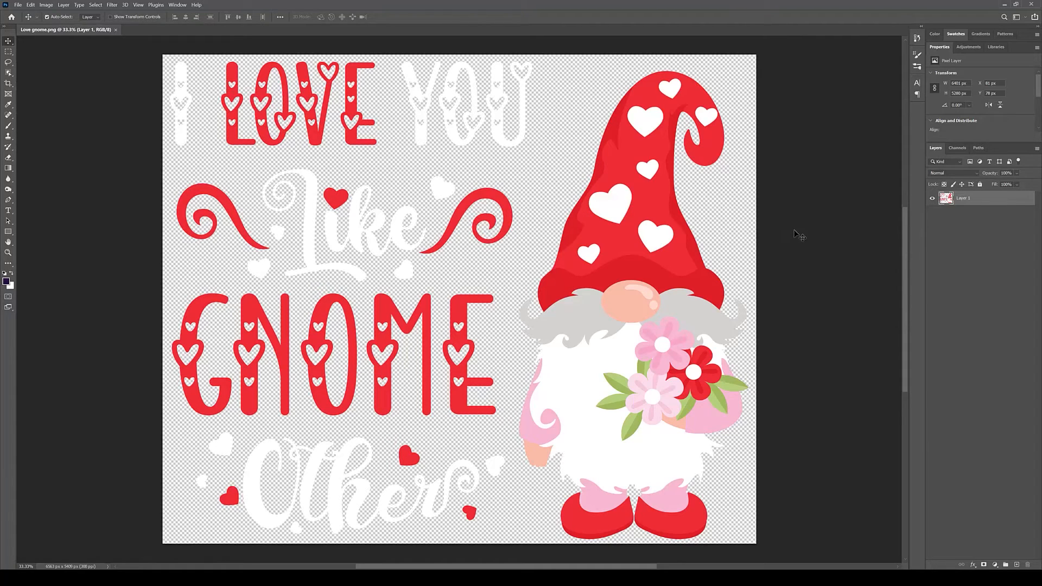
In Photoshop, convert the gnome artwork's layer to a smart object and set the Crop tool to the 2:3 (4:6) ratio.
right_click(969, 203)
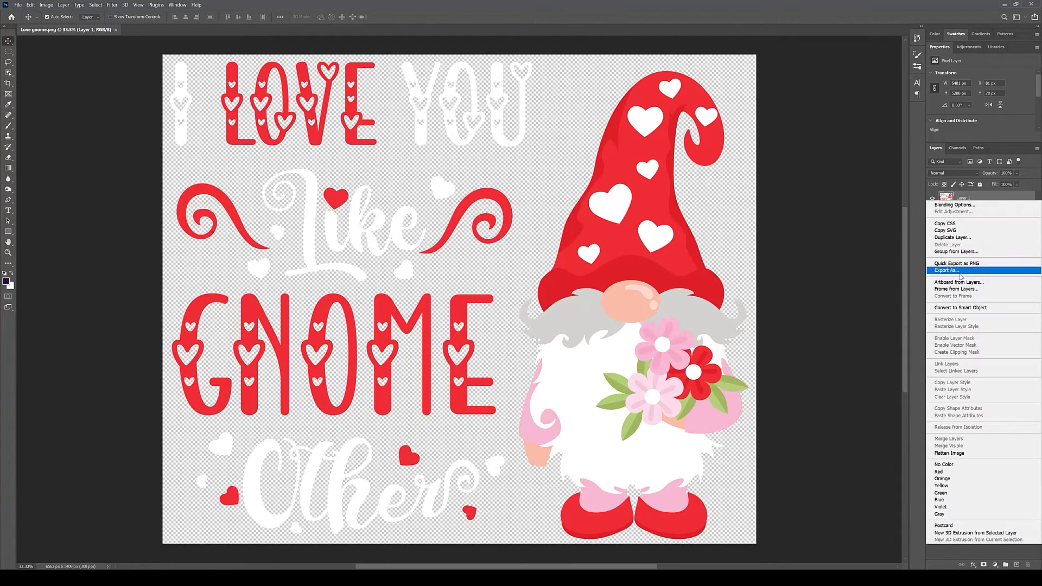
click(957, 311)
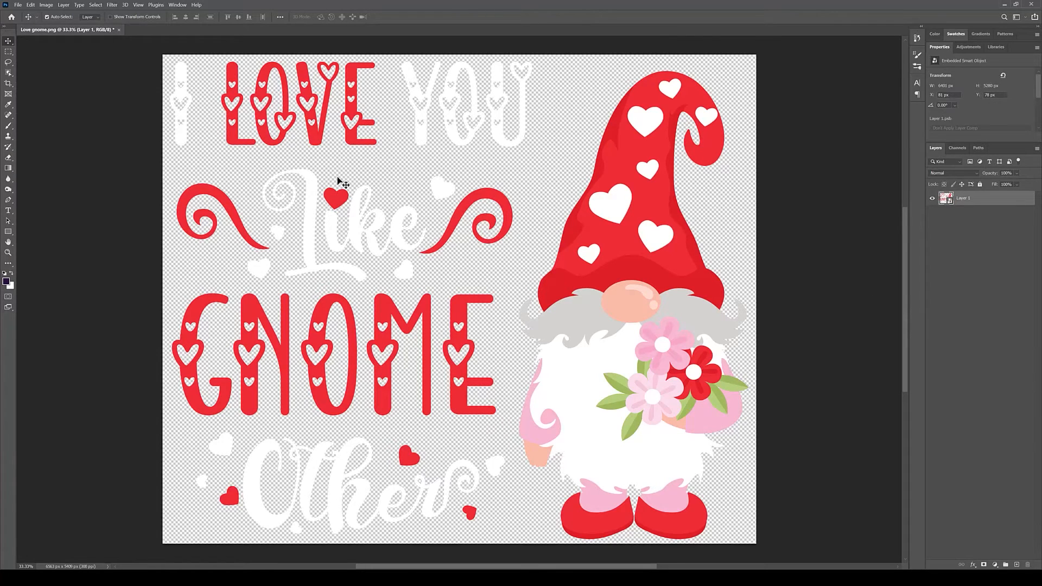
click(8, 84)
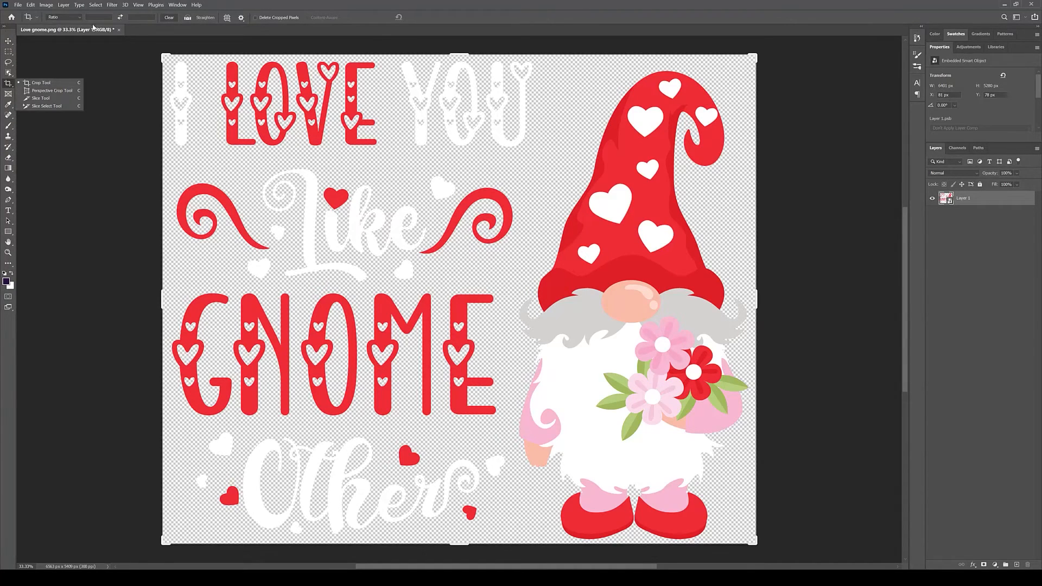
click(228, 8)
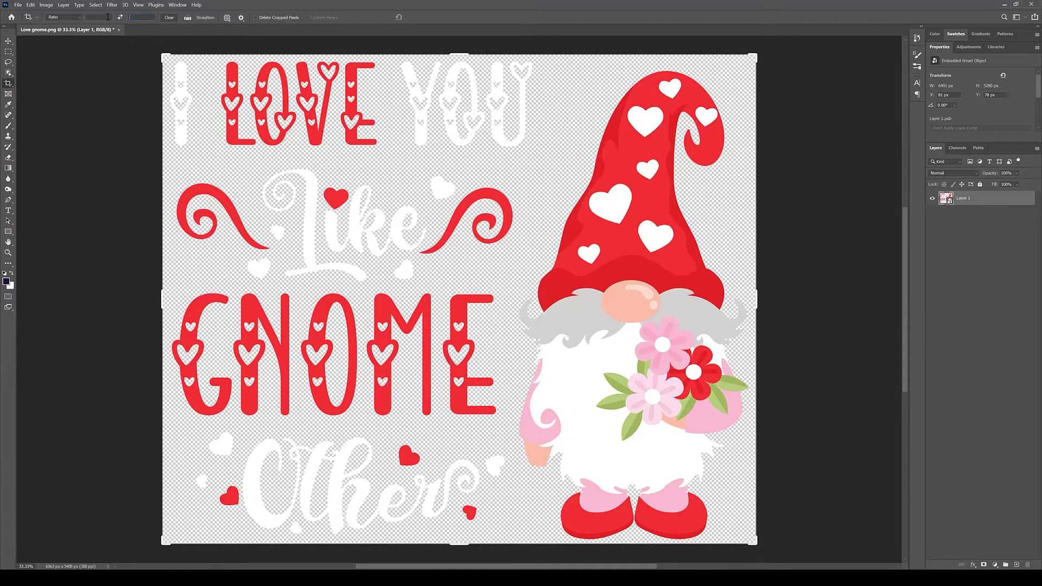
click(63, 18)
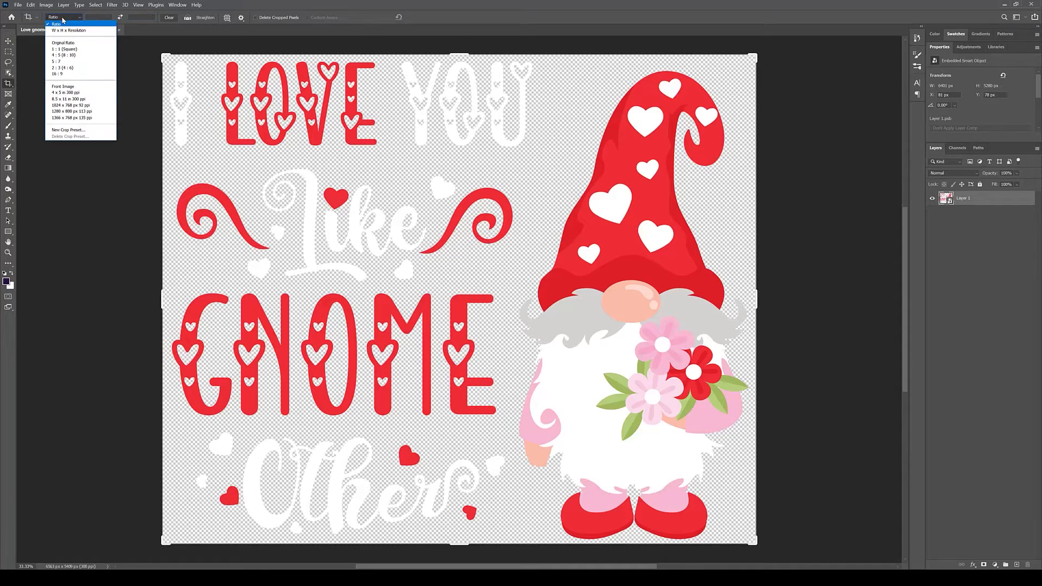
click(57, 68)
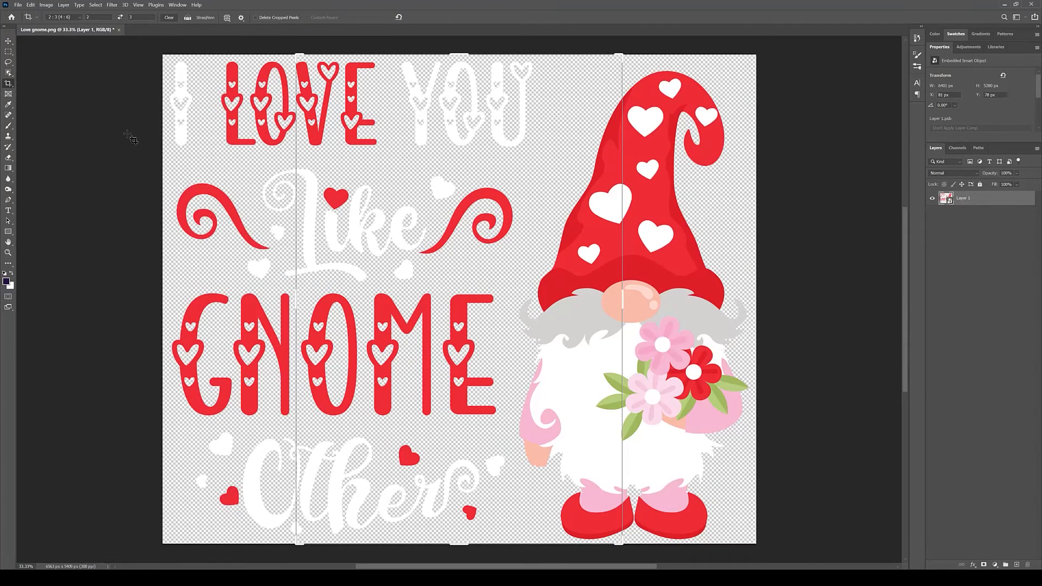
Reselect the Crop tool and swap the ratio's width and height to get a landscape 3:2 crop frame.
click(8, 42)
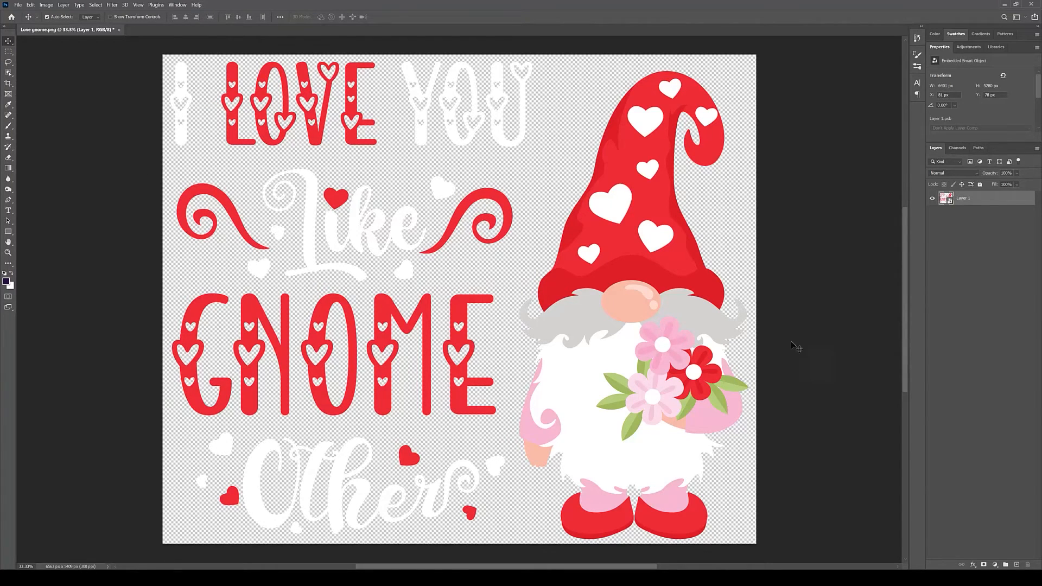
click(8, 84)
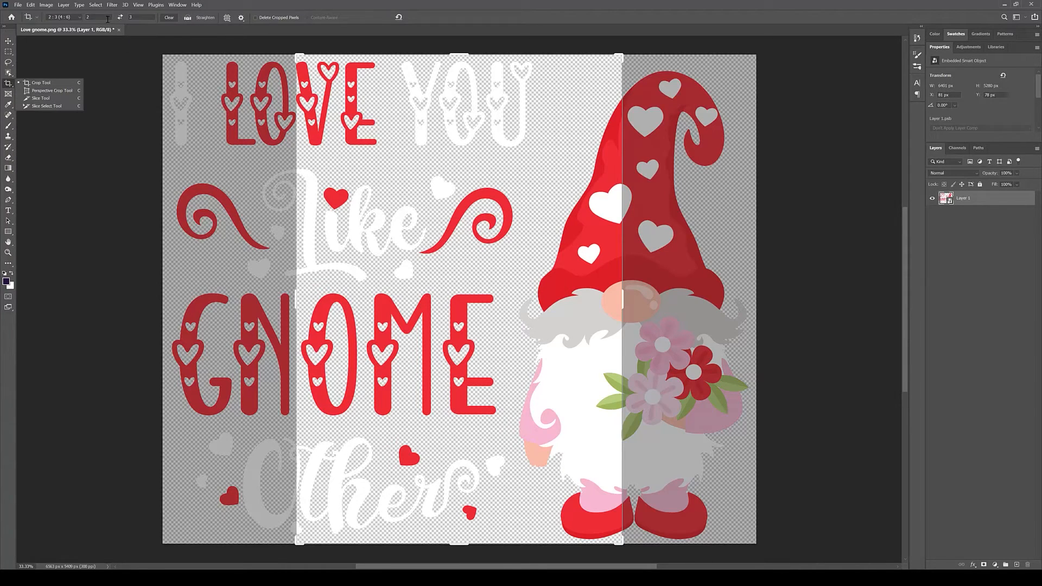
click(286, 2)
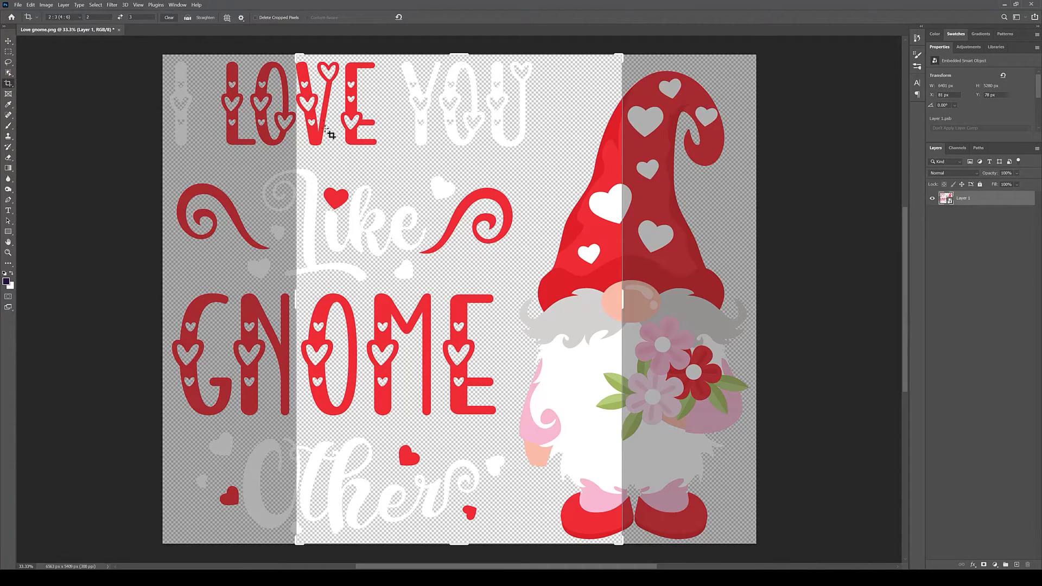
click(120, 17)
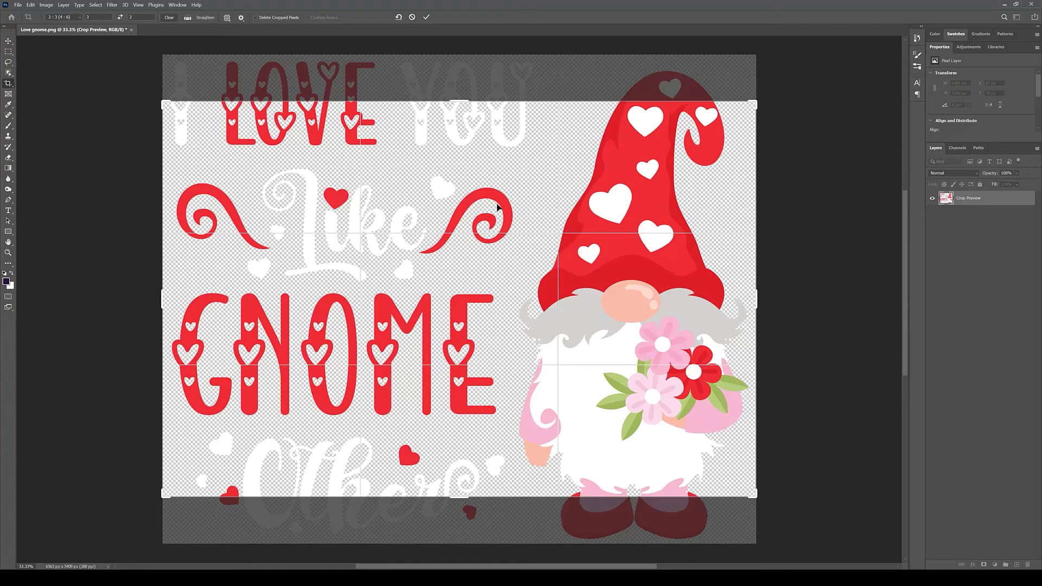
Apply the 3:2 crop and scale the gnome smart object down proportionally to fit inside the cropped canvas.
key(Return)
click(8, 41)
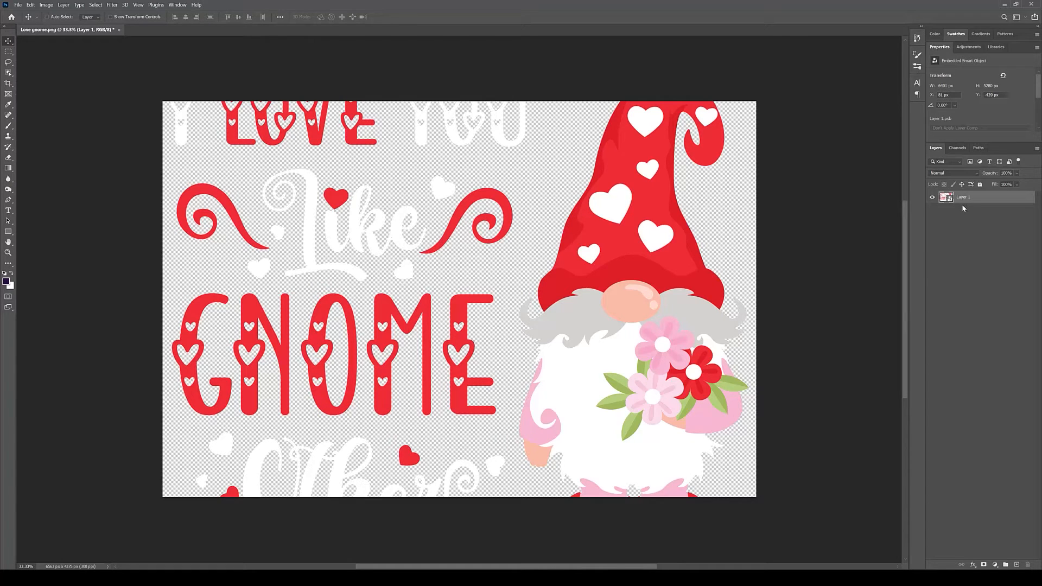
key(ctrl+t)
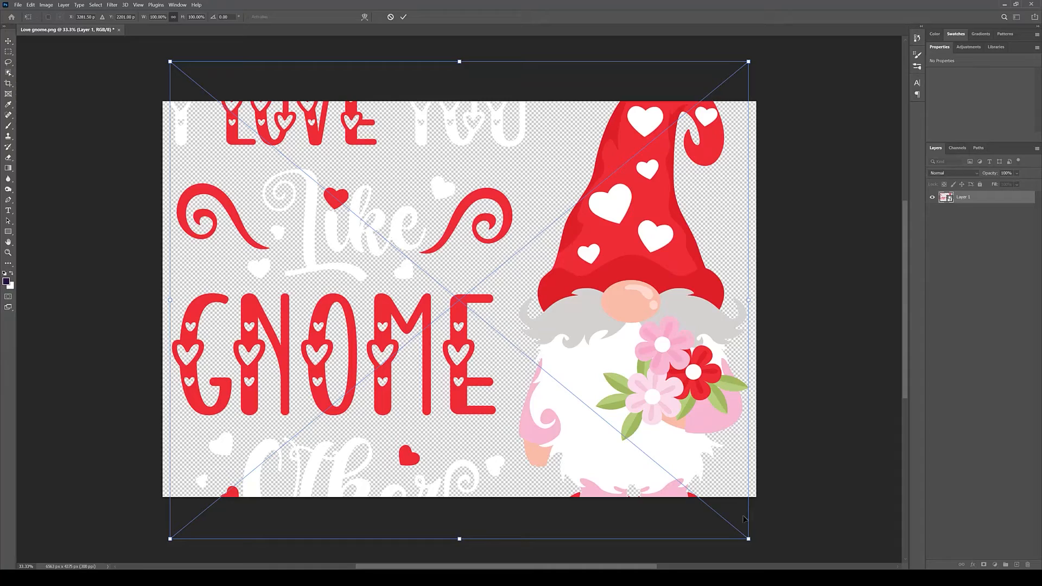
drag(749, 540, 677, 488)
key(Return)
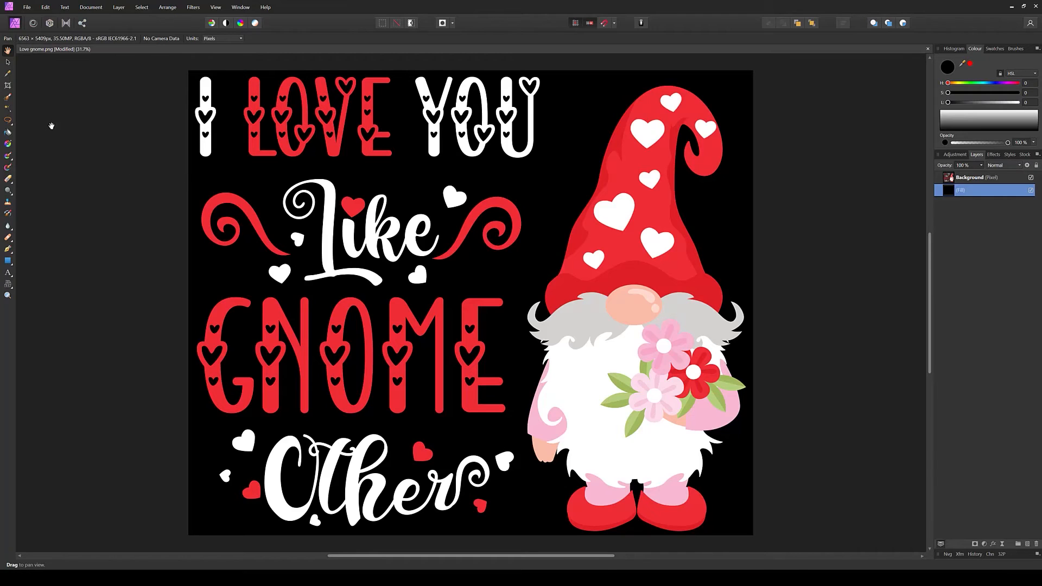
In Affinity Photo, crop the gnome design using the 3:2 (6:4) common ratio preset.
click(8, 86)
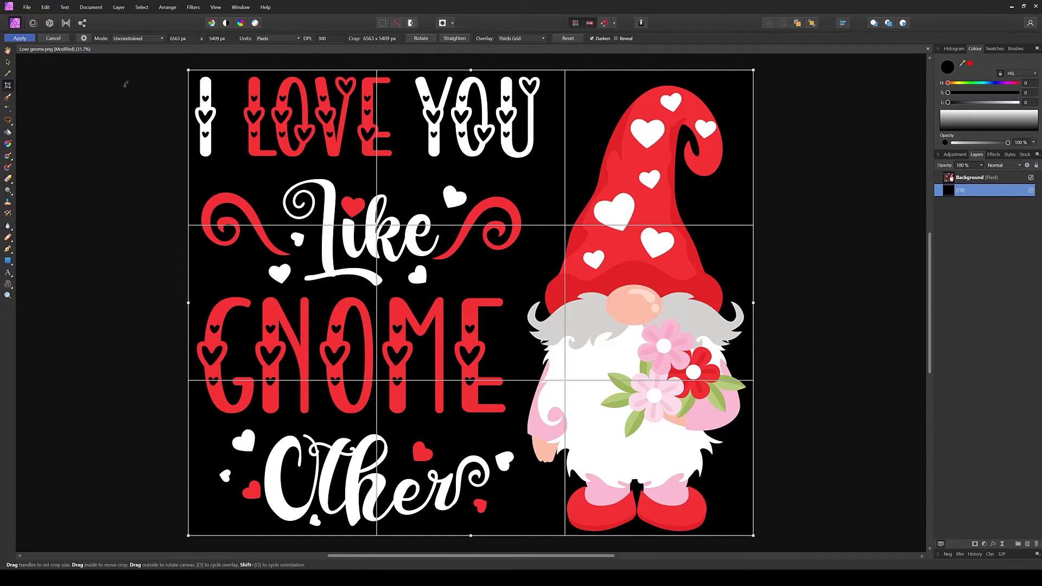
click(131, 42)
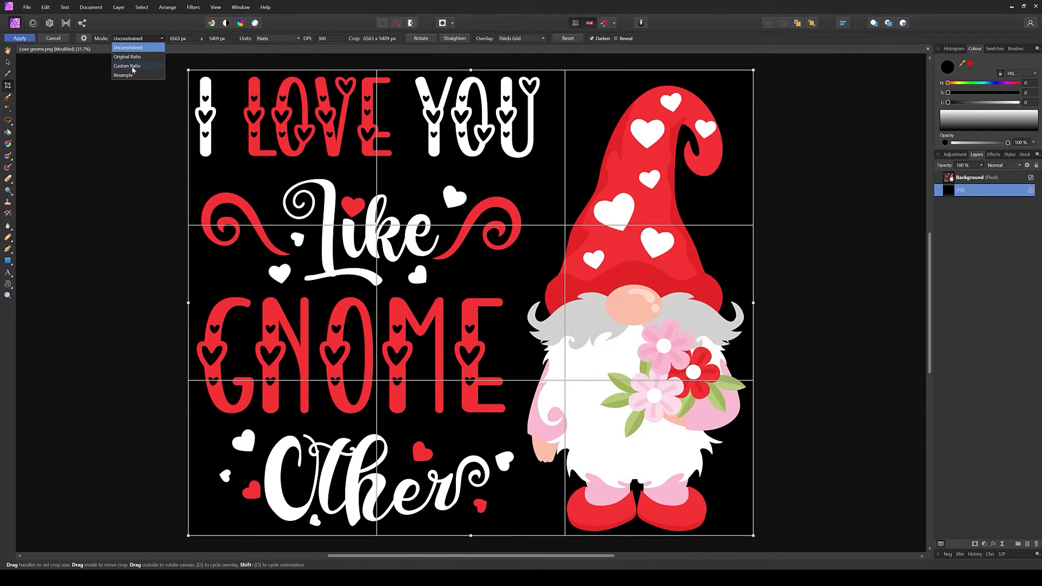
click(134, 27)
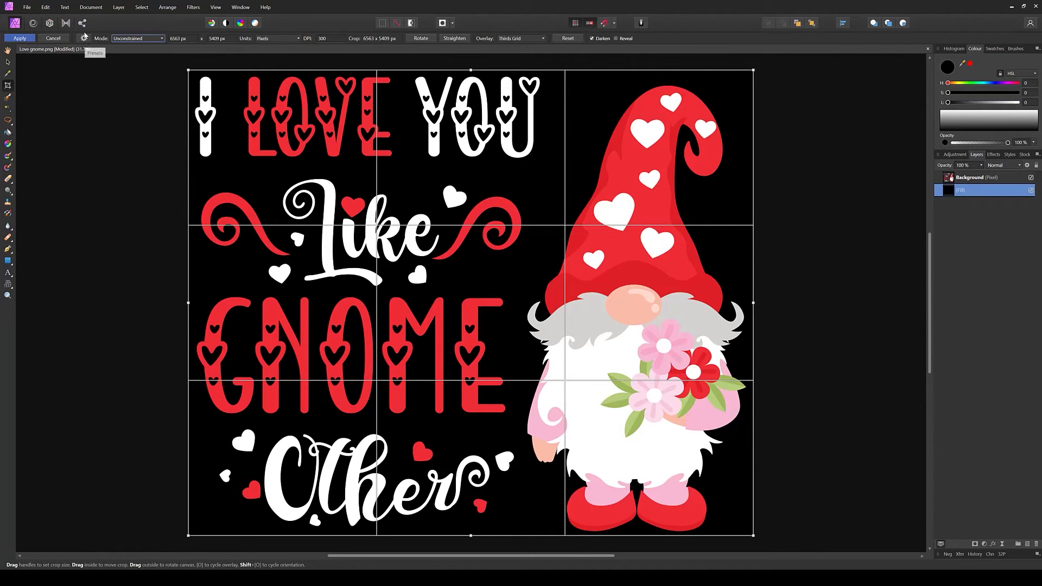
click(84, 40)
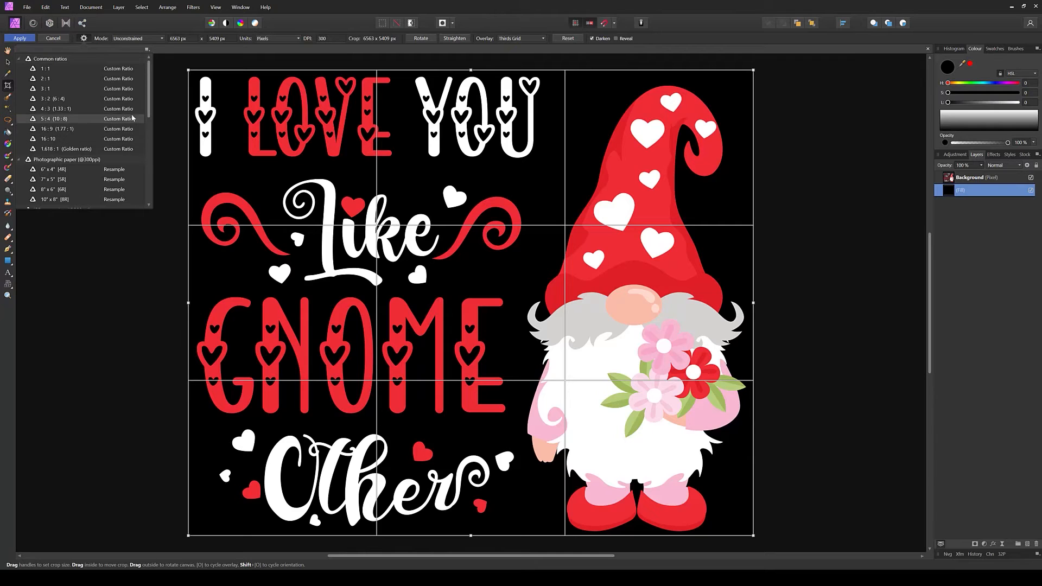
mouse_move(148, 99)
mouse_down()
mouse_move(153, 186)
mouse_move(150, 101)
mouse_up()
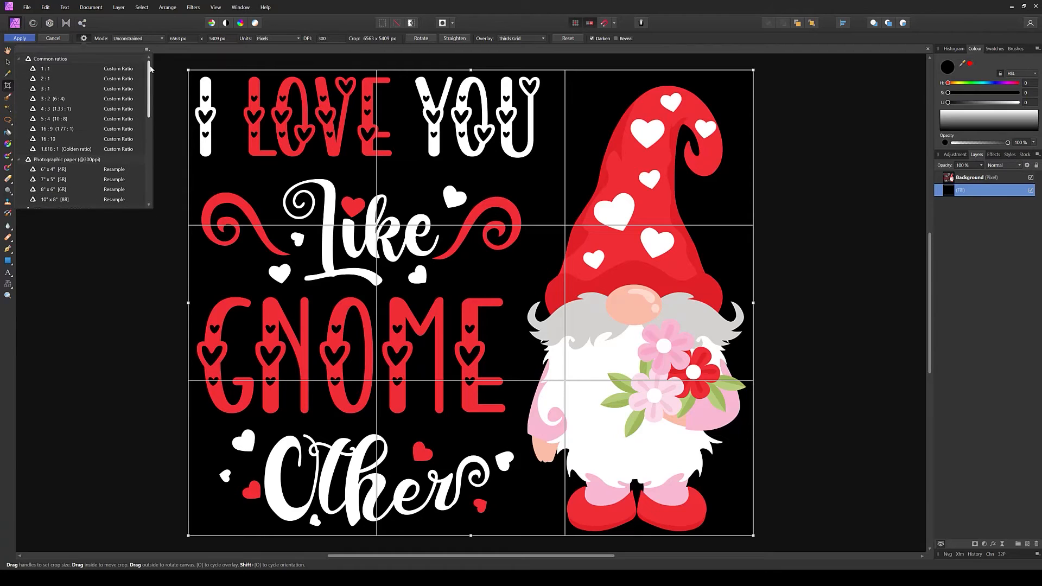
click(45, 101)
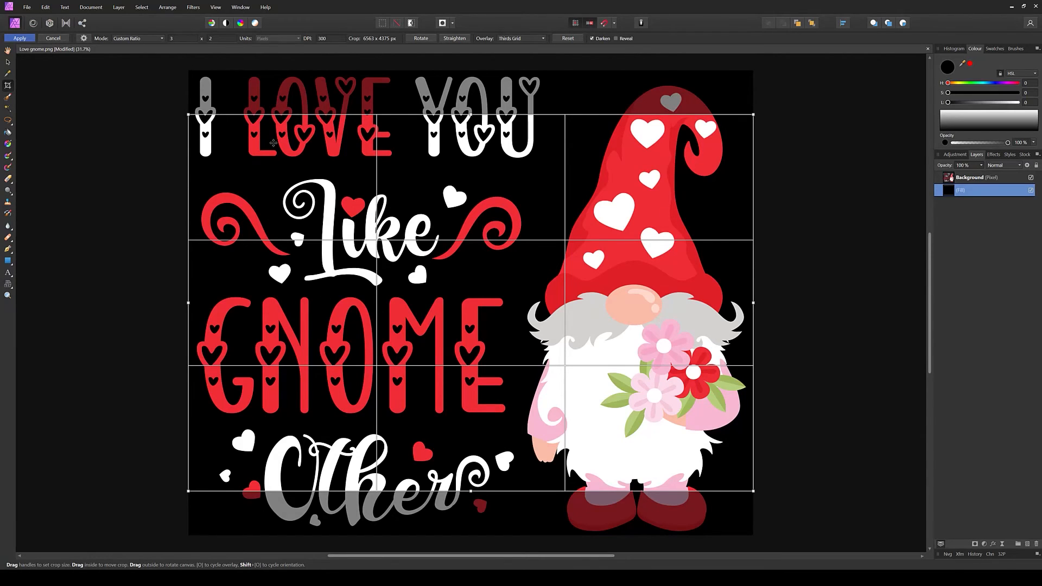
key(Return)
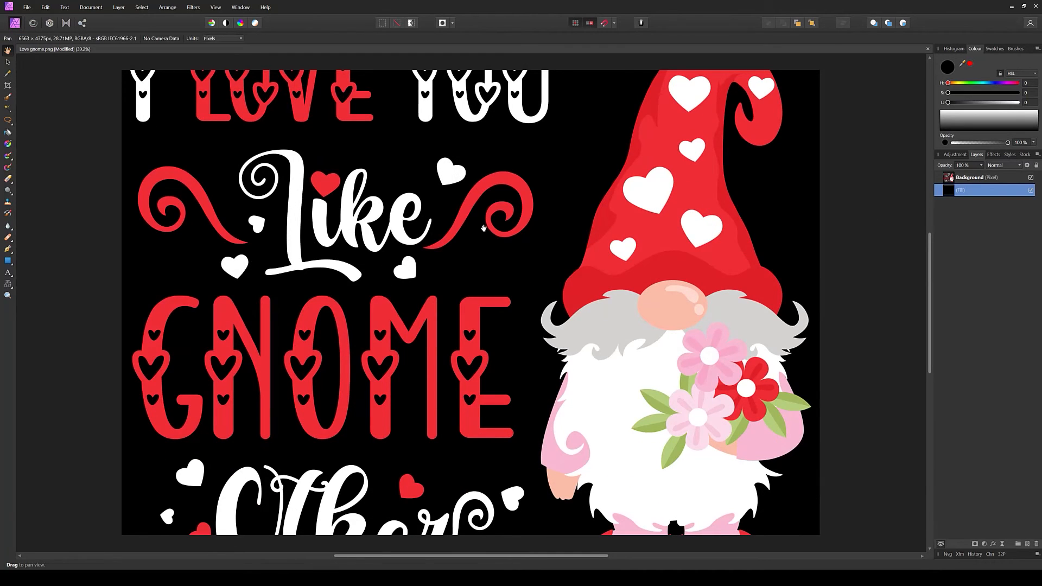
Scale the Background artwork layer down proportionally so the whole gnome design fits inside the 3:2 canvas.
scroll(480, 227, down, 2)
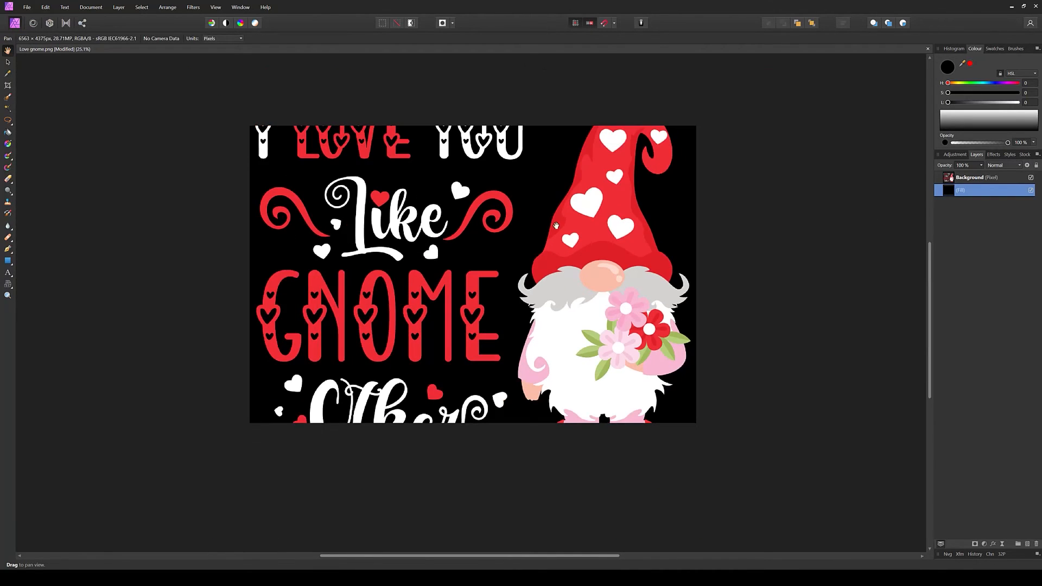
click(954, 181)
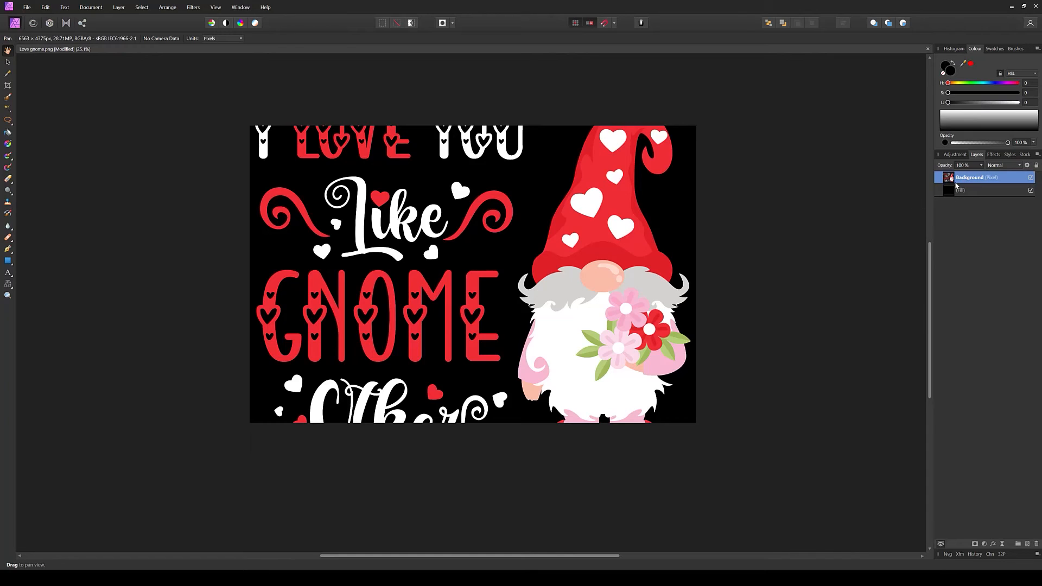
click(8, 64)
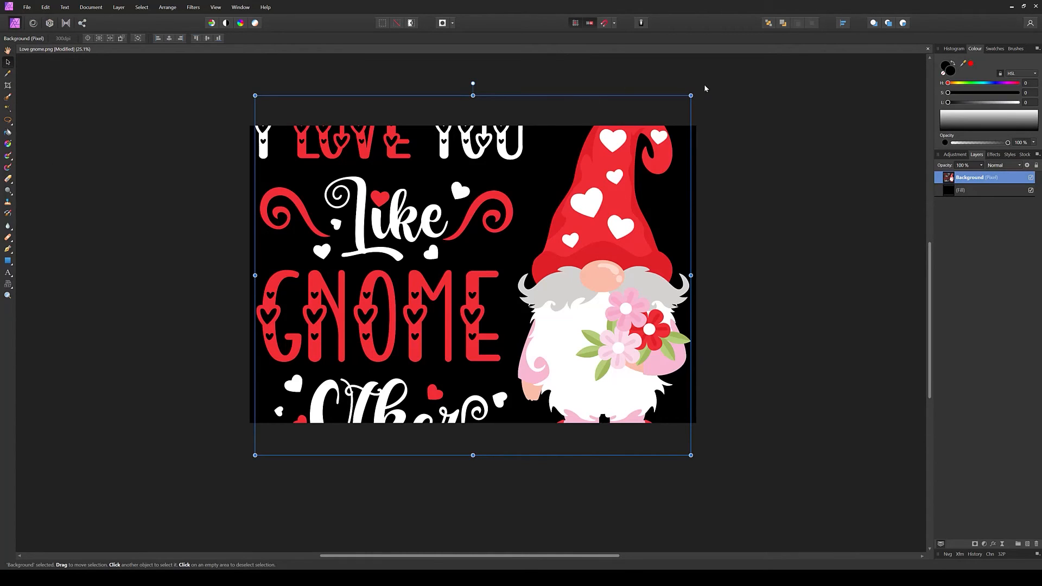
drag(693, 95, 646, 143)
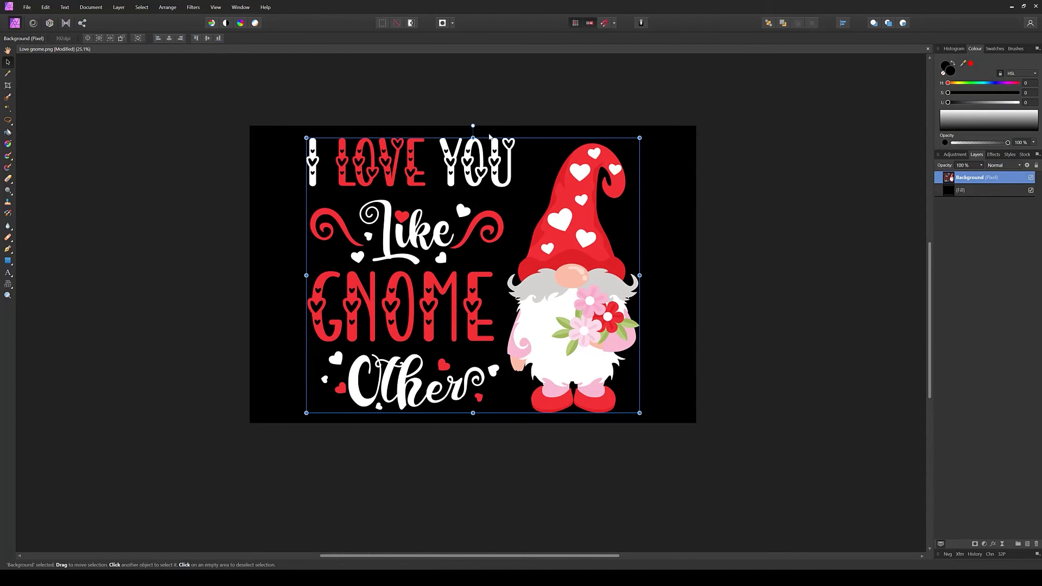
Shift the scaled gnome artwork by hand, align it to the horizontal centre and vertical middle of the canvas, and deselect it.
mouse_move(562, 278)
mouse_down()
mouse_move(583, 276)
mouse_move(570, 270)
mouse_up()
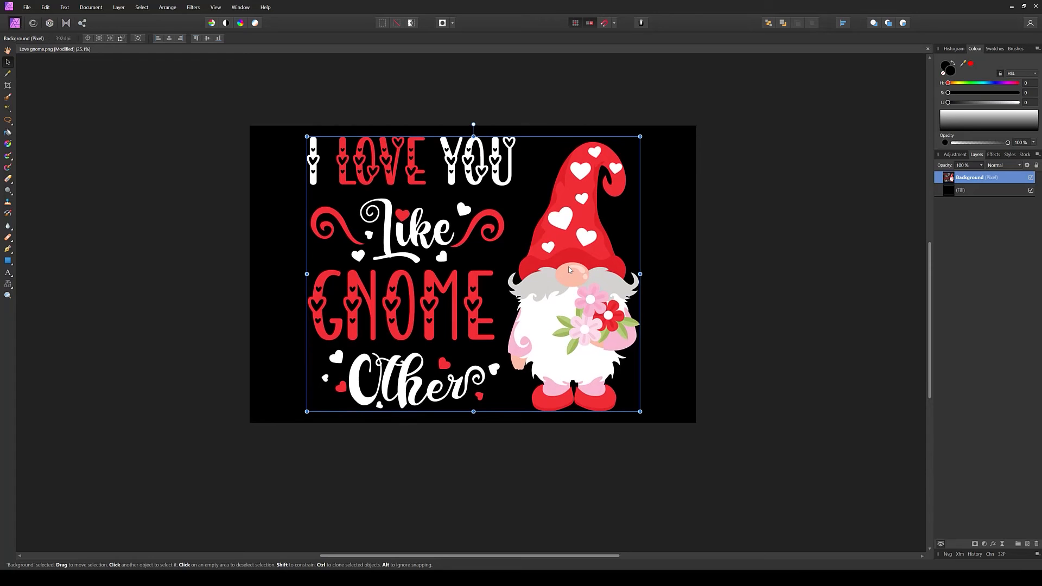
click(671, 250)
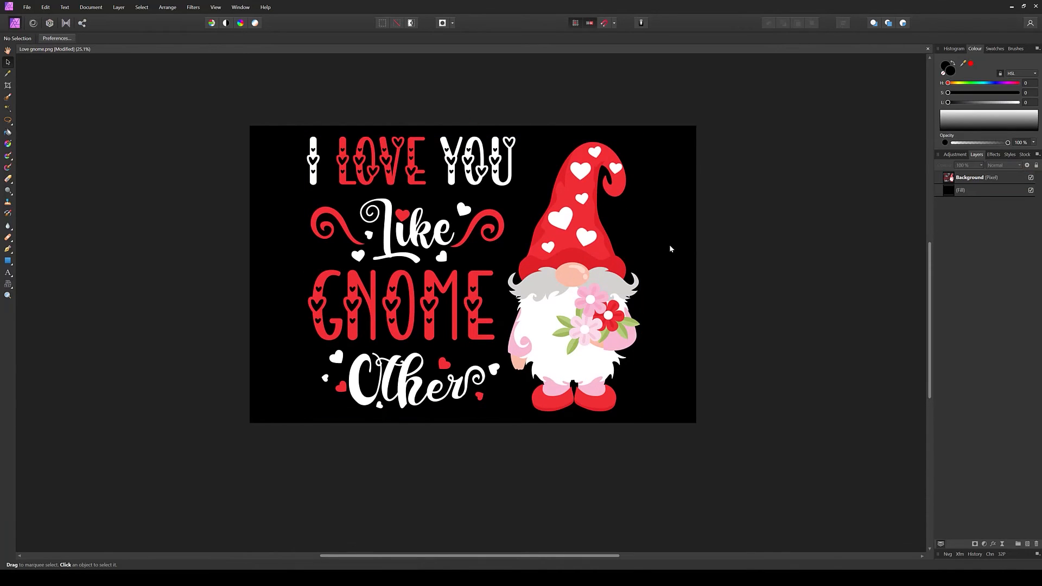
click(571, 279)
drag(571, 280, 577, 286)
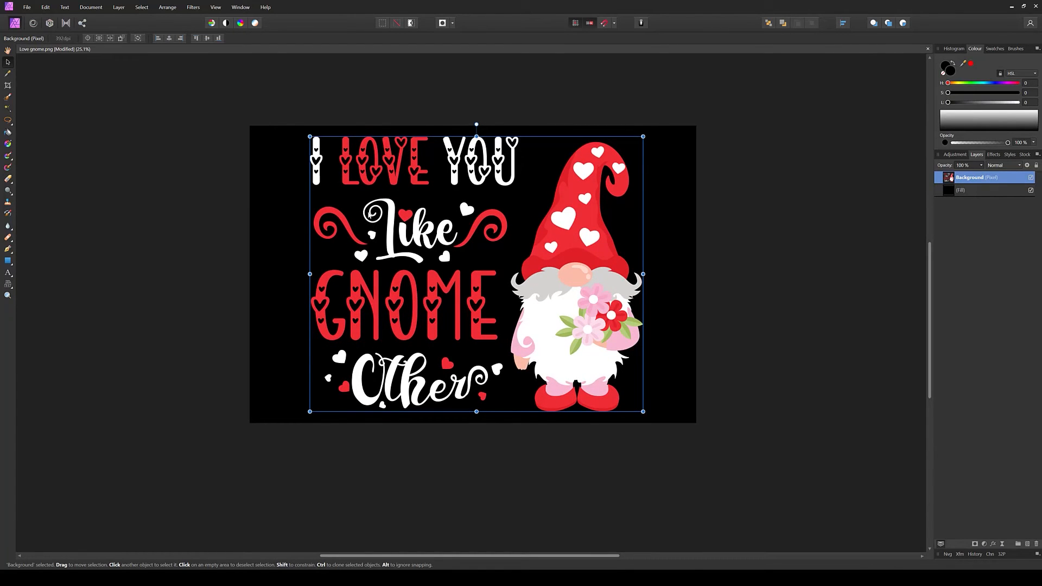
click(170, 39)
click(207, 39)
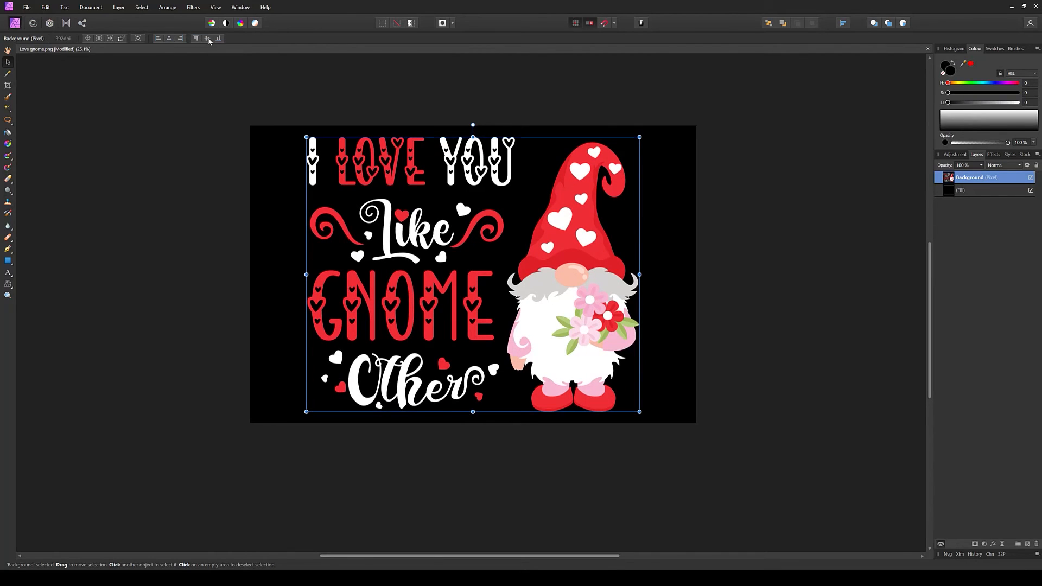
click(727, 242)
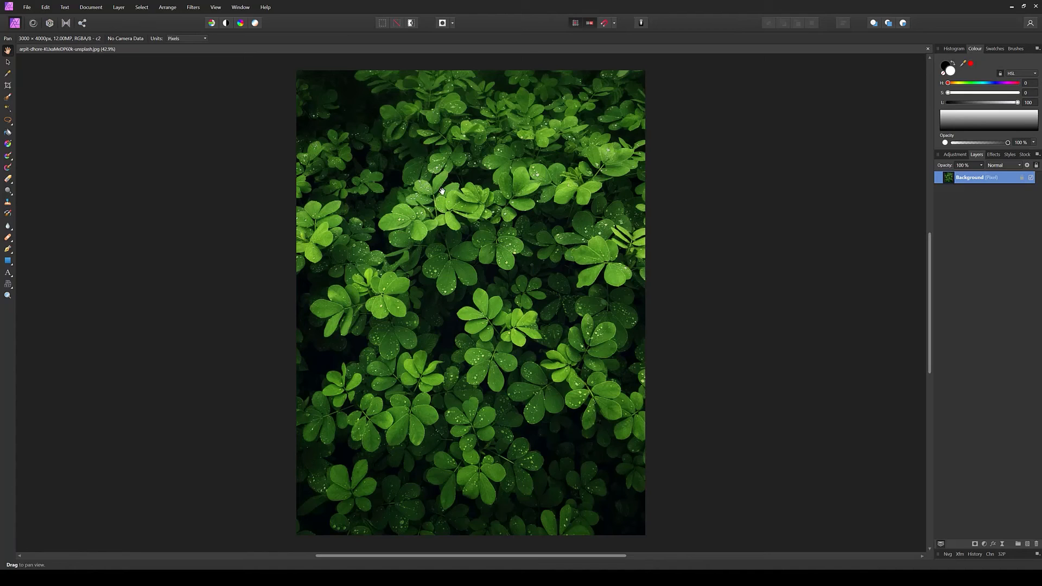
Start a crop on the green leaves photo and set its custom ratio to 2 x 3 for a portrait card.
click(7, 85)
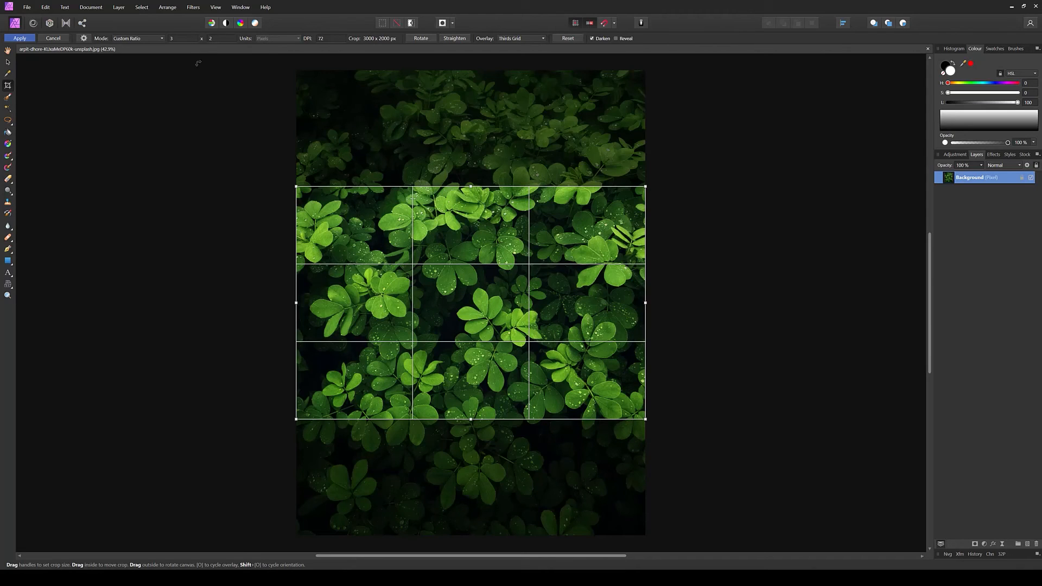
click(84, 39)
click(222, 39)
click(184, 38)
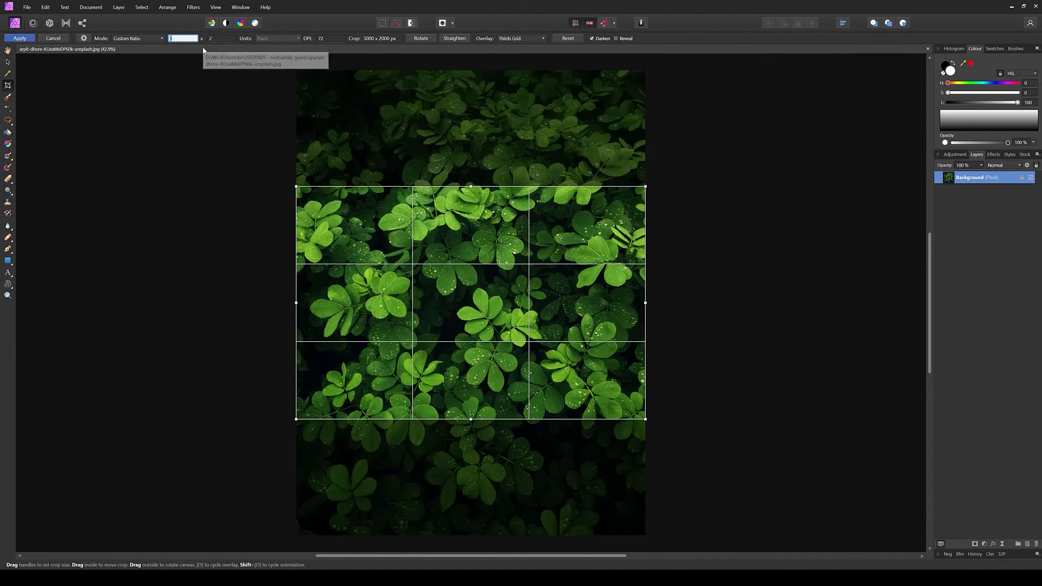
text(2)
click(223, 39)
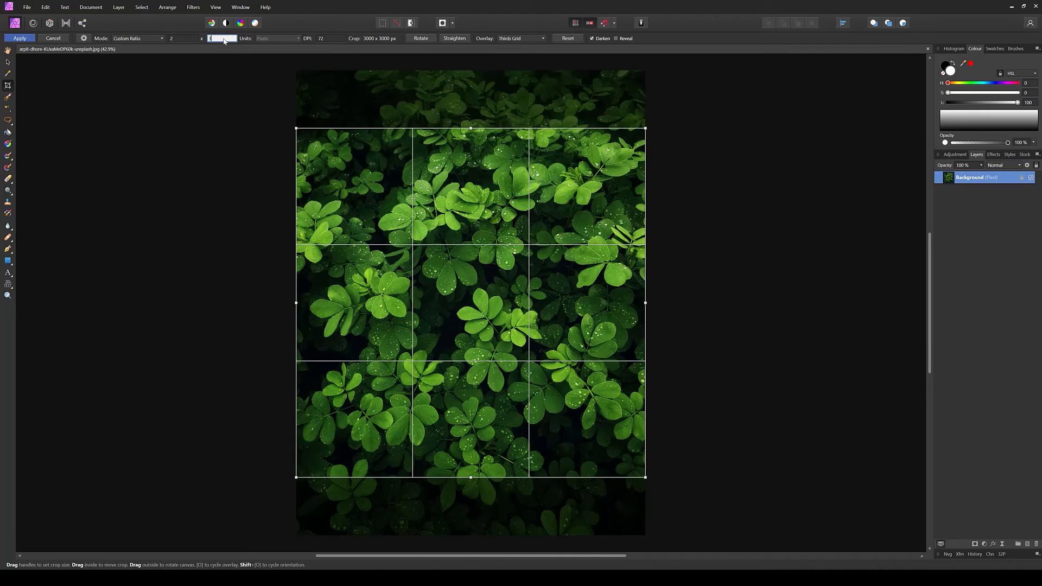
click(183, 39)
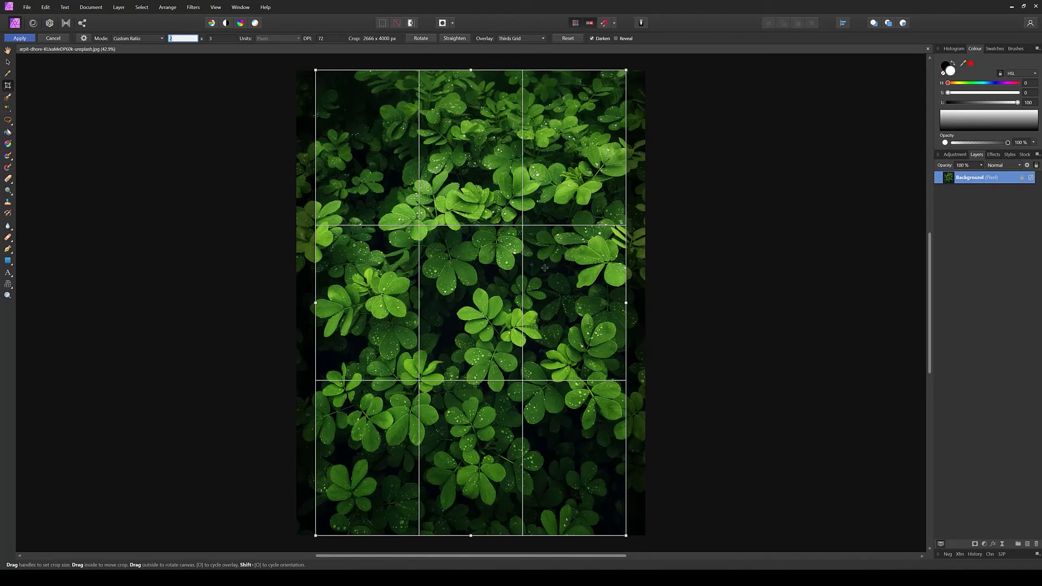
key(Return)
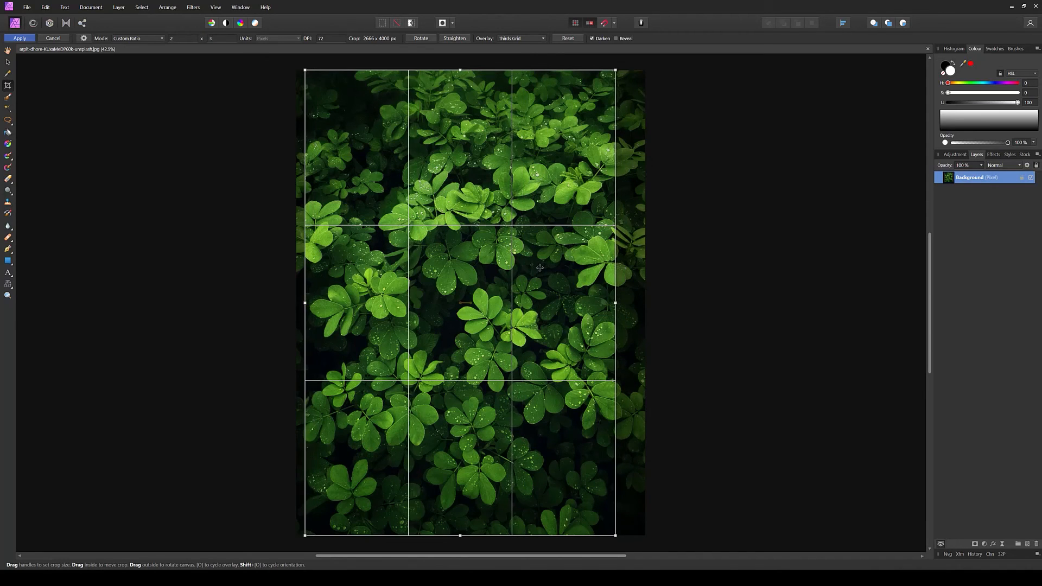
Position the portrait crop frame near the middle of the leaves photo and apply the crop.
mouse_move(551, 266)
mouse_down()
mouse_move(565, 265)
mouse_move(550, 265)
mouse_up()
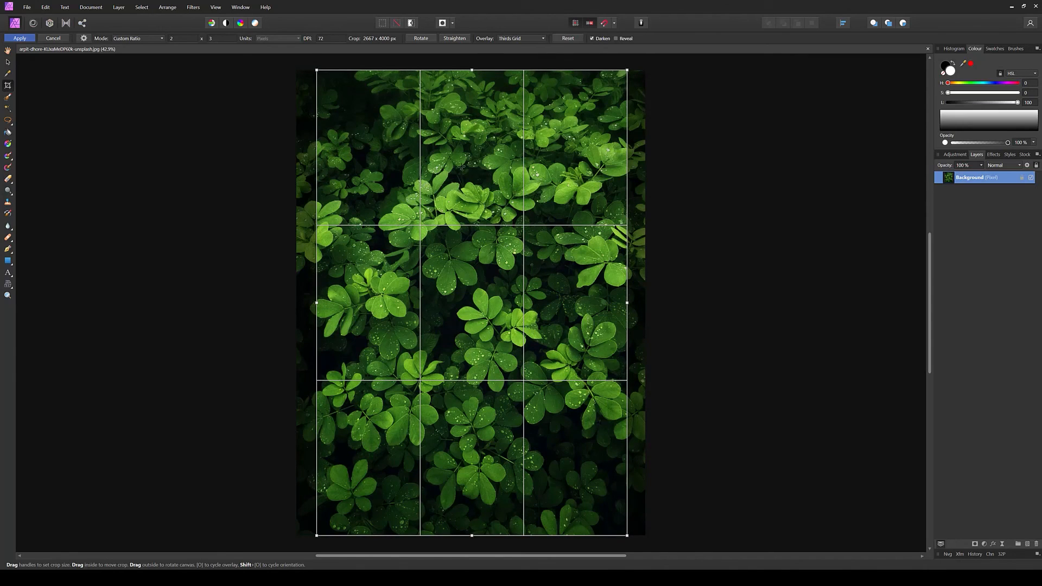
key(Return)
key(h)
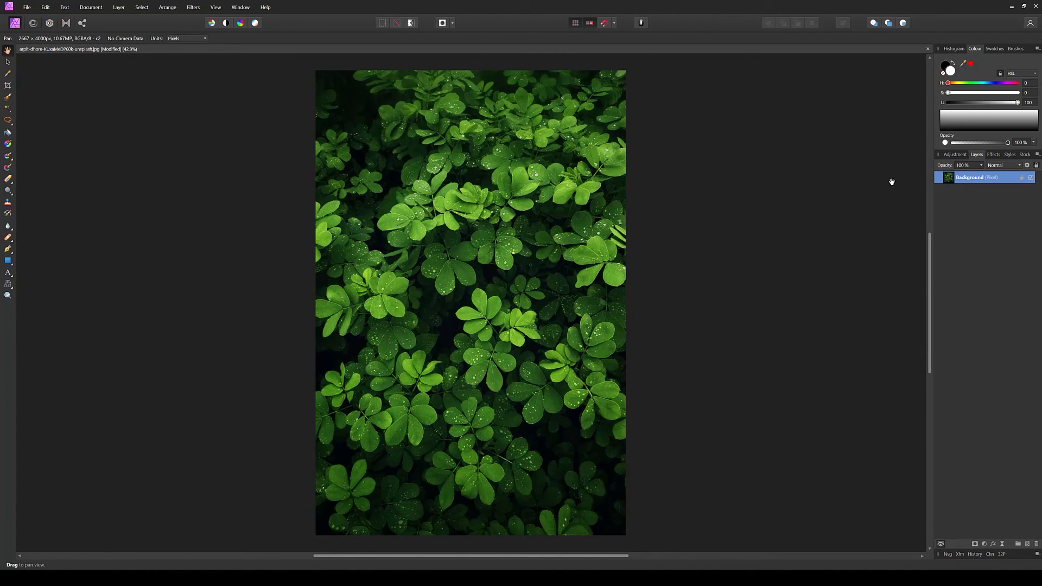
Unlock the Background layer and adjust the leaves photo's position slightly within the cropped canvas.
click(8, 62)
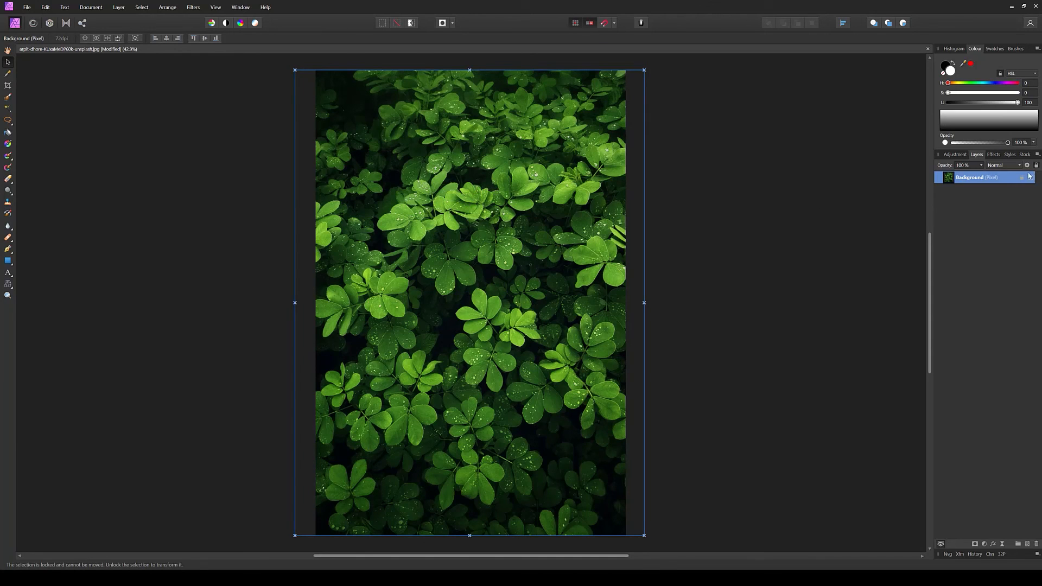
click(1023, 178)
mouse_move(588, 206)
mouse_down()
mouse_move(604, 204)
mouse_move(574, 209)
mouse_move(588, 211)
mouse_up()
key(ctrl+z)
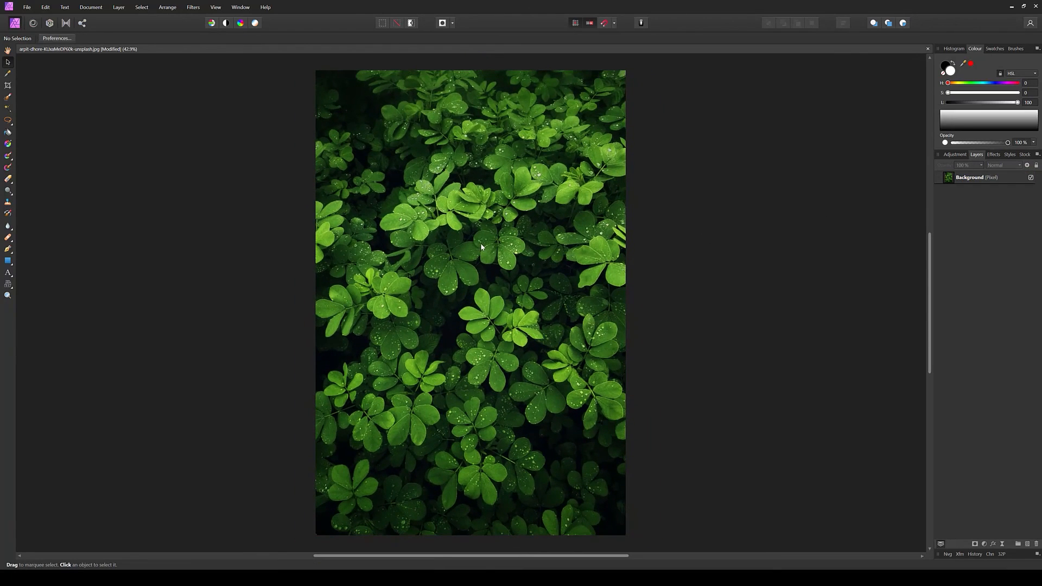
Open the export settings for the cropped leaves photo.
click(27, 7)
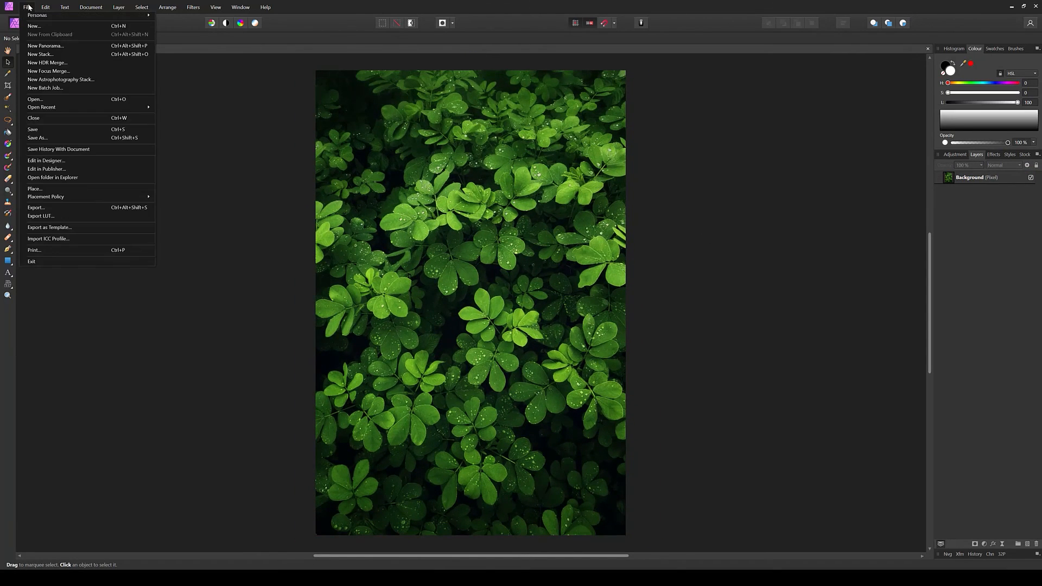
click(66, 208)
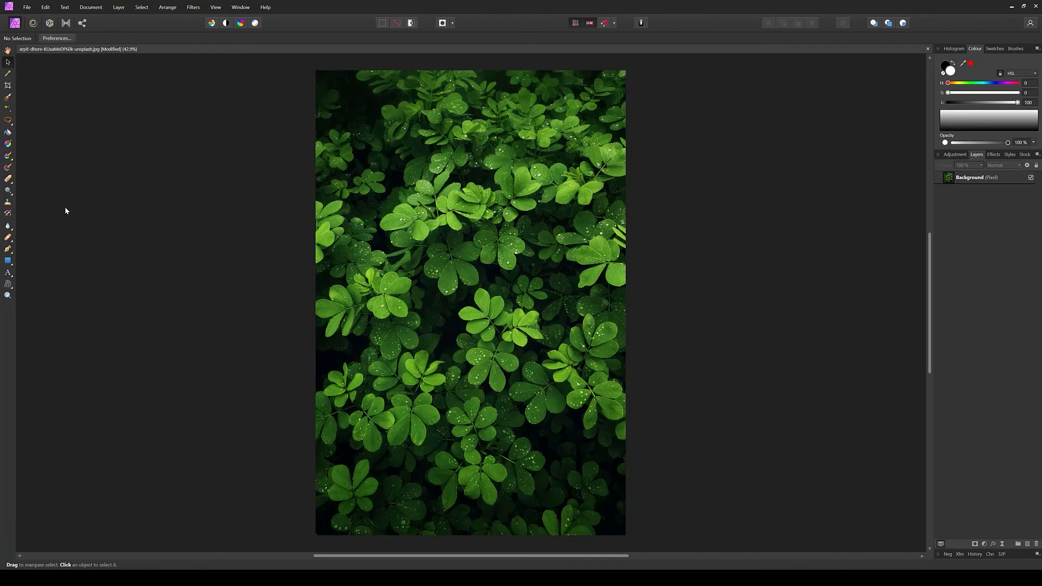
click(619, 339)
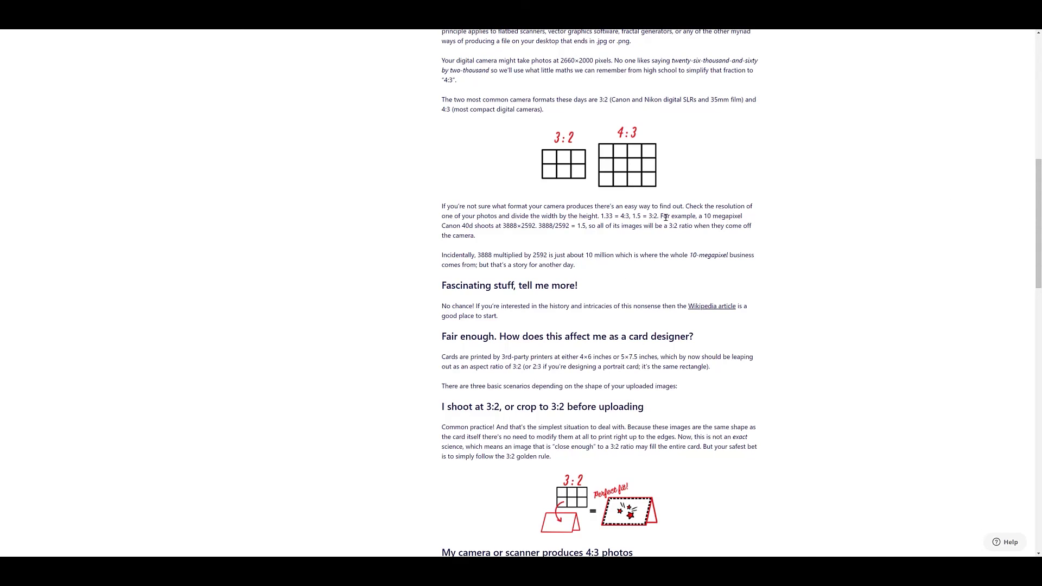
In the browser, review the Aspect Ratios for Greeting Cards article and the Stationery minimum resolutions in the Redbubble help pages.
drag(1039, 250, 1040, 139)
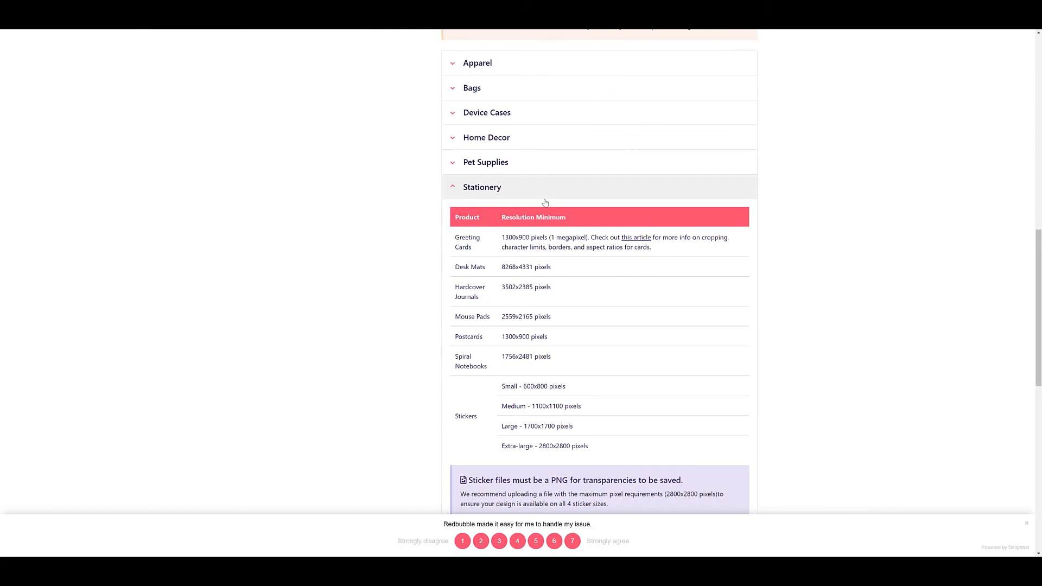
drag(1038, 264, 1039, 85)
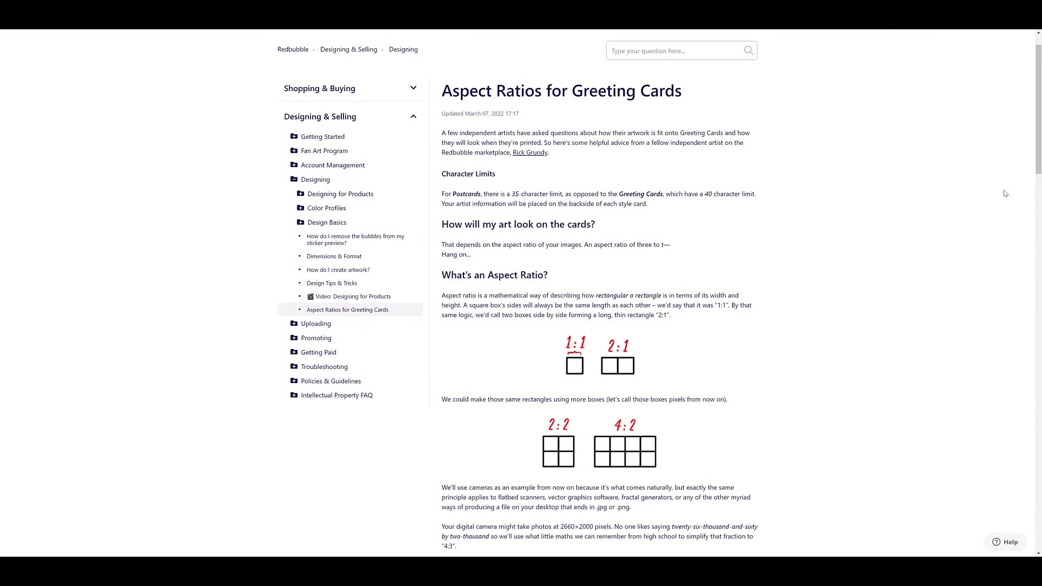
drag(1039, 136, 1039, 195)
scroll(1039, 187, up, 1)
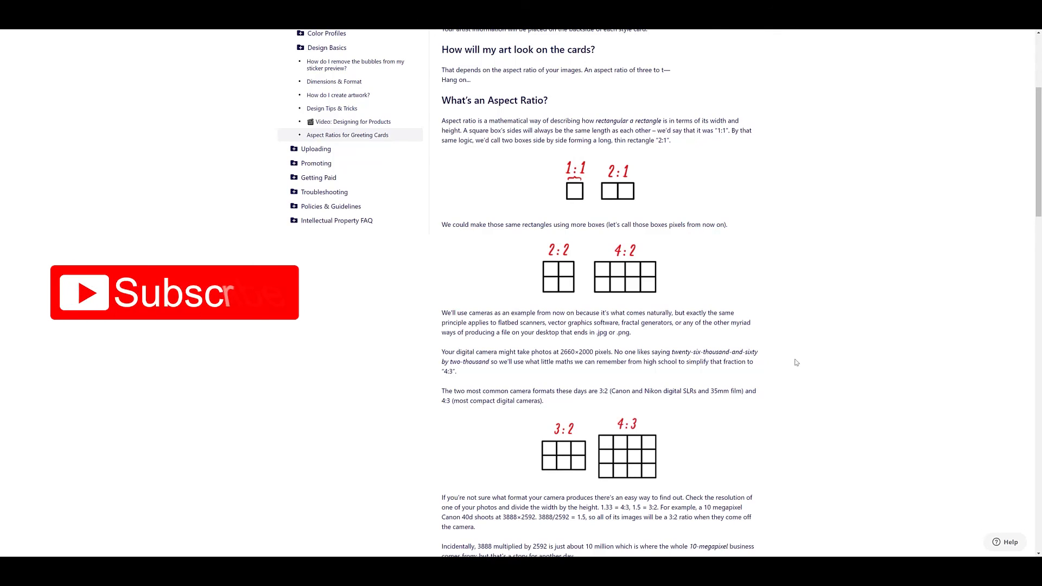
scroll(674, 370, down, 2)
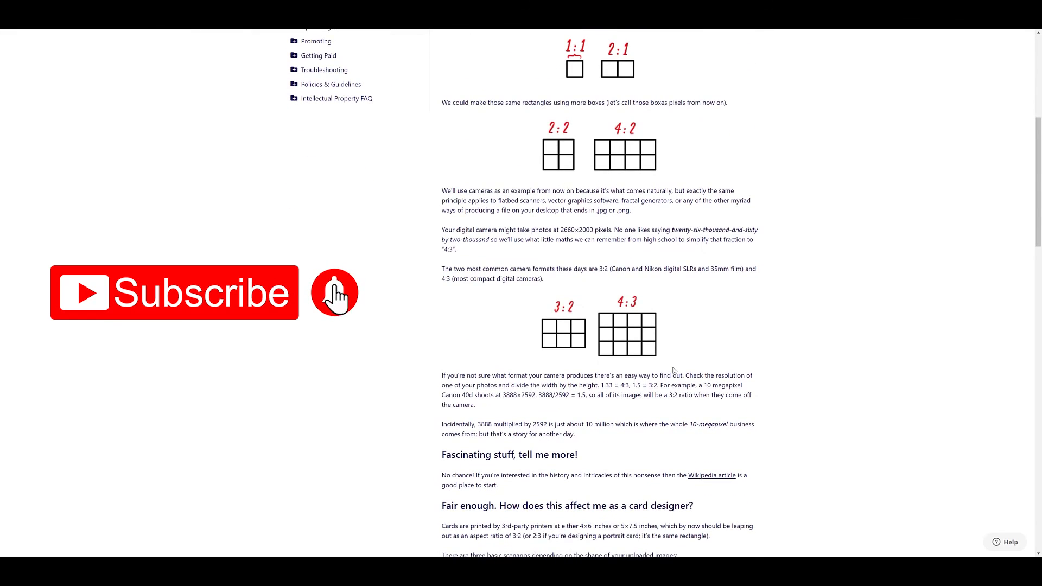
scroll(674, 370, up, 3)
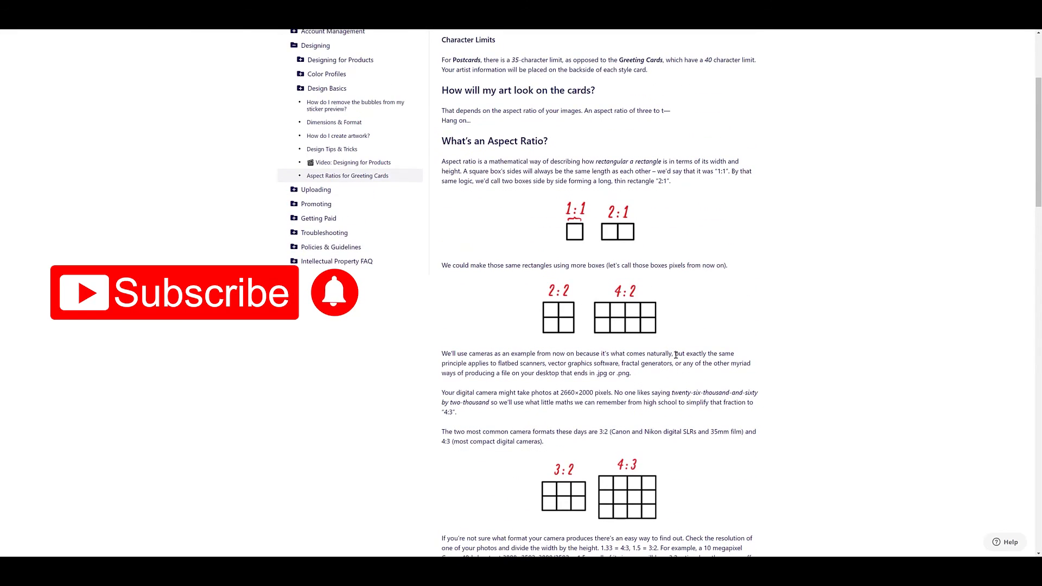